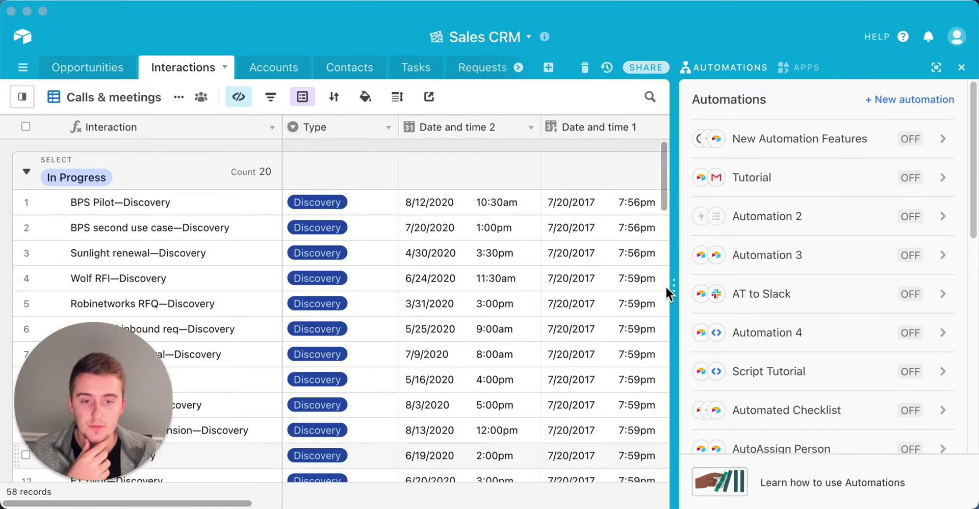
- Widen the automations area and create a new automation named "Automation Tutorial"
left_click_drag(671, 283, 518, 292)
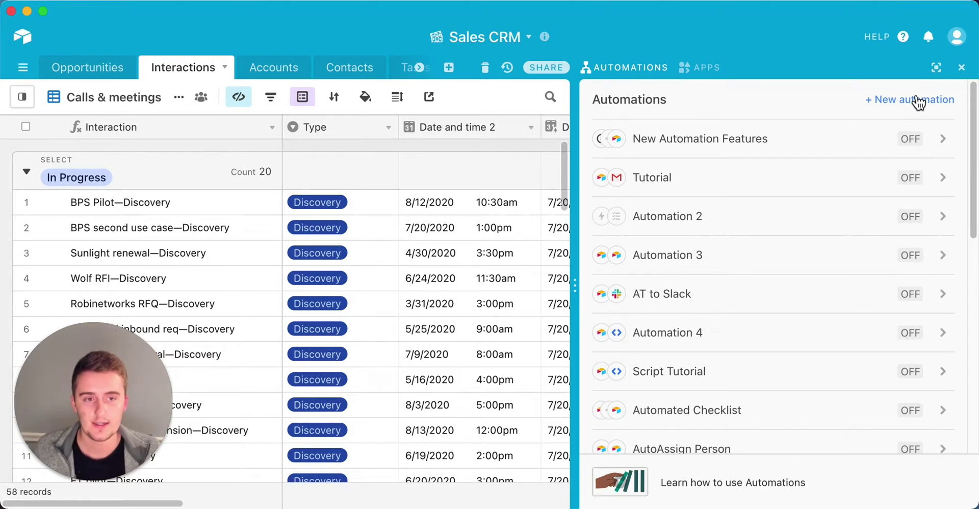
left_click(916, 99)
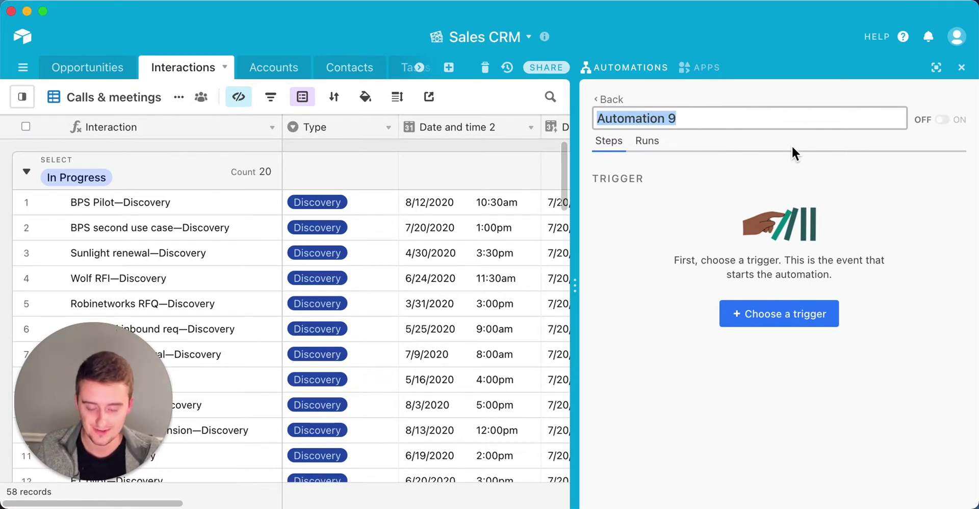
type("Au")
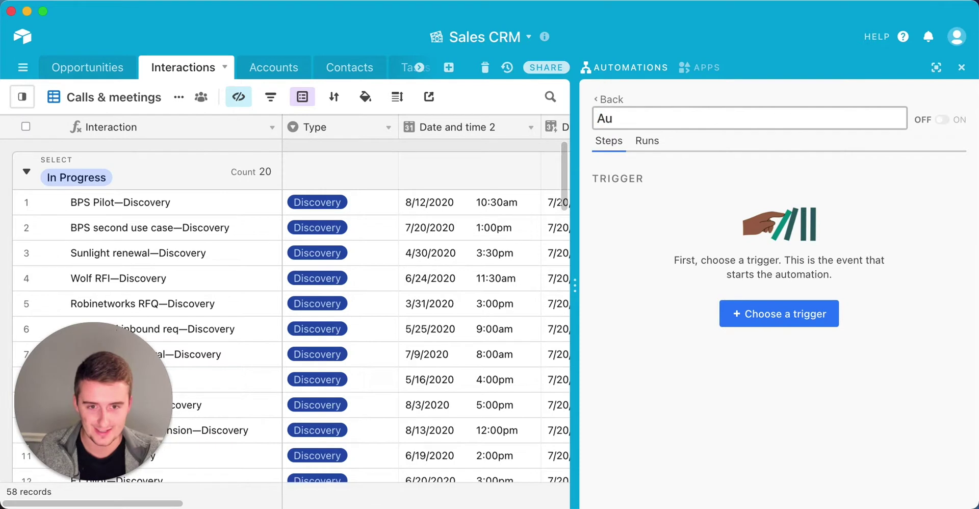
type("to")
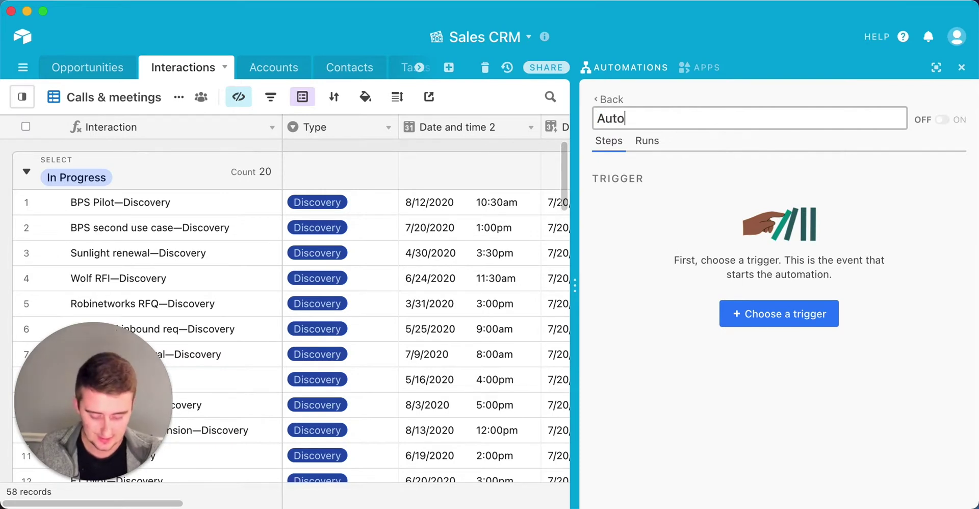
type("mation Tutorial")
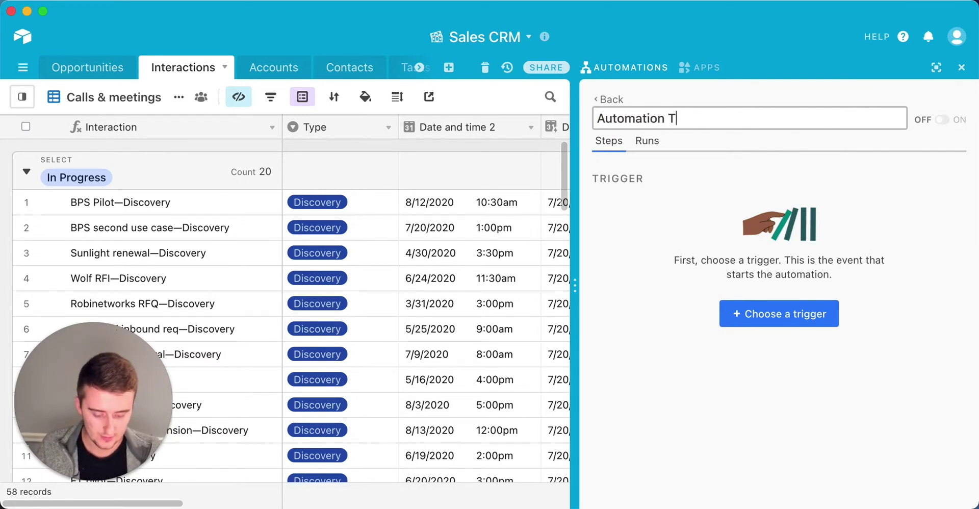
key("Return")
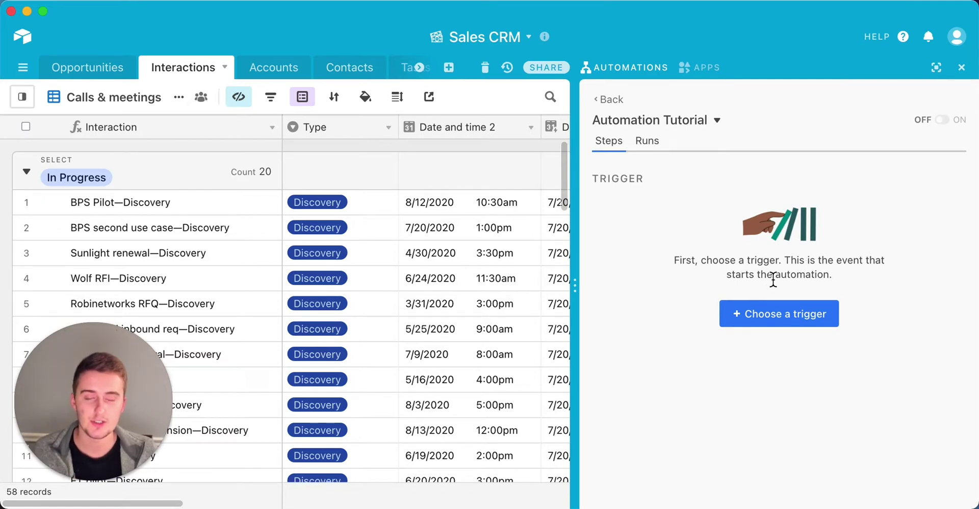
- Check which Type options are available for the BPS Pilot—Discovery record
left_click(771, 310)
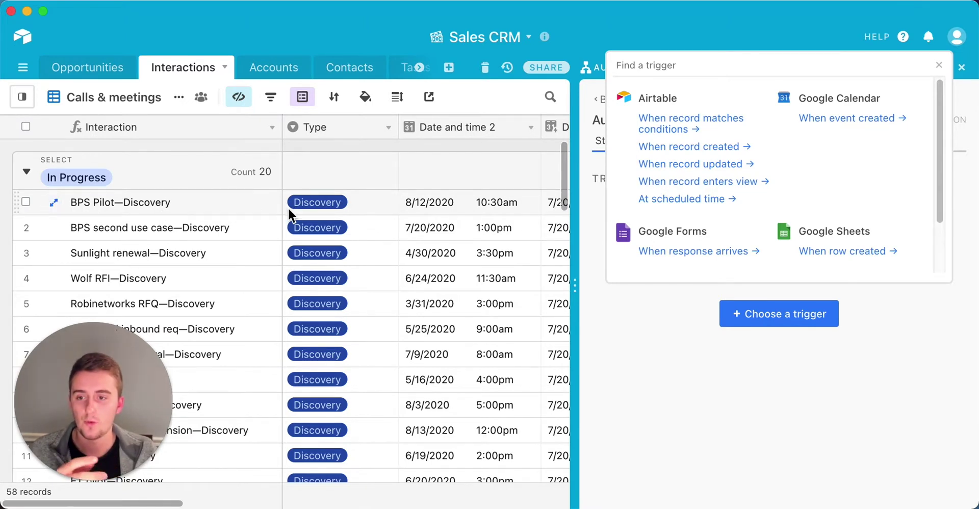
left_click(336, 204)
left_click(338, 205)
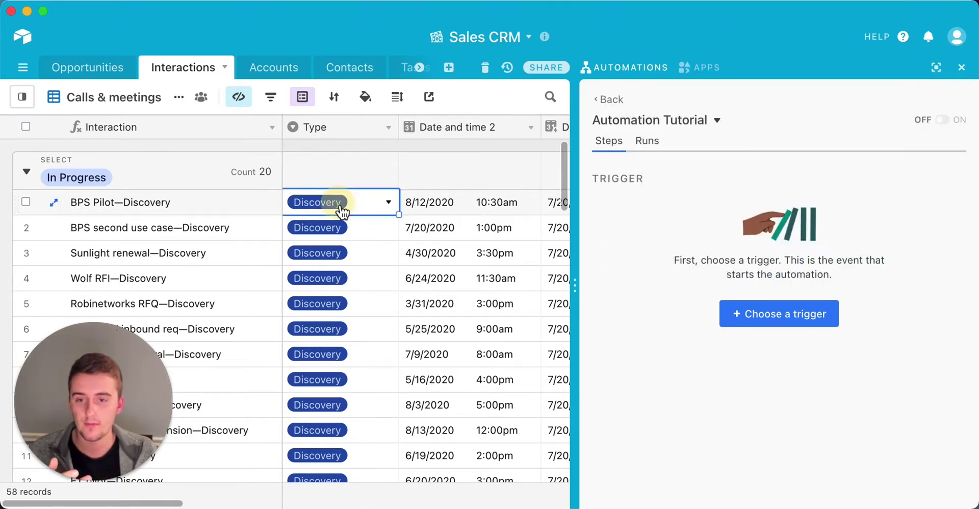
left_click(339, 206)
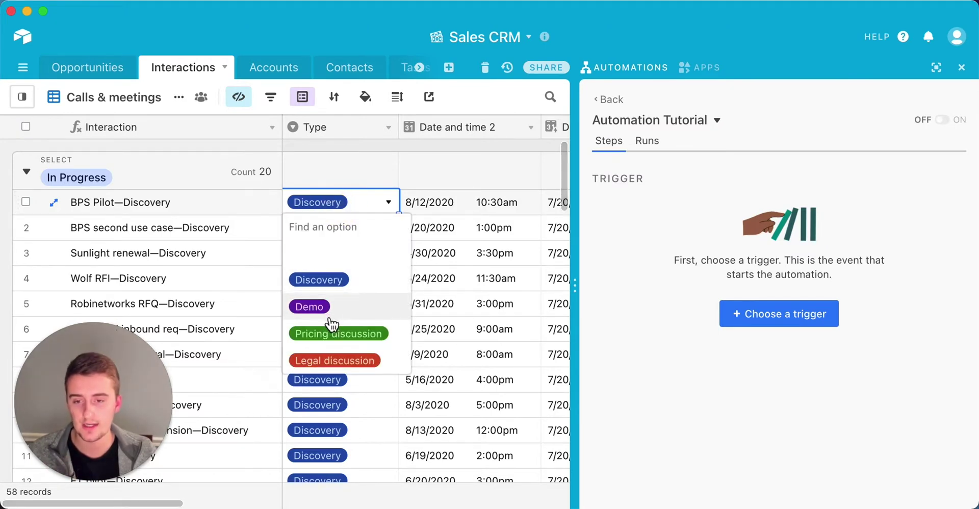
left_click(328, 200)
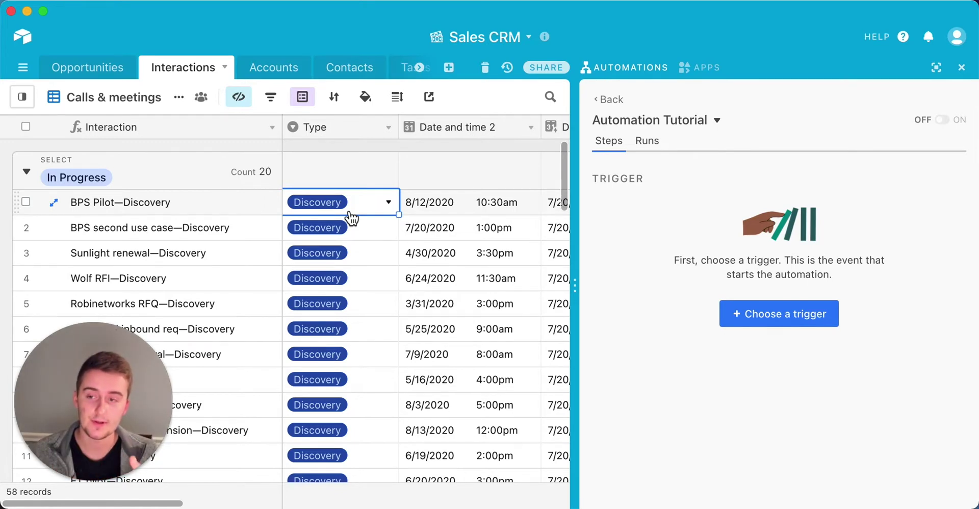
- Show the Interactions table's list of views and set the automation's trigger to "When record matches conditions"
left_click(777, 313)
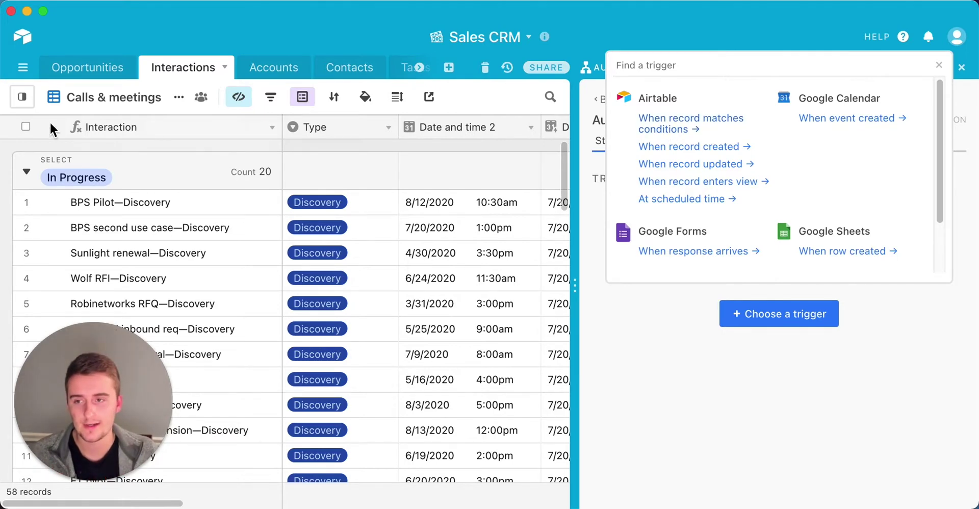
left_click(22, 96)
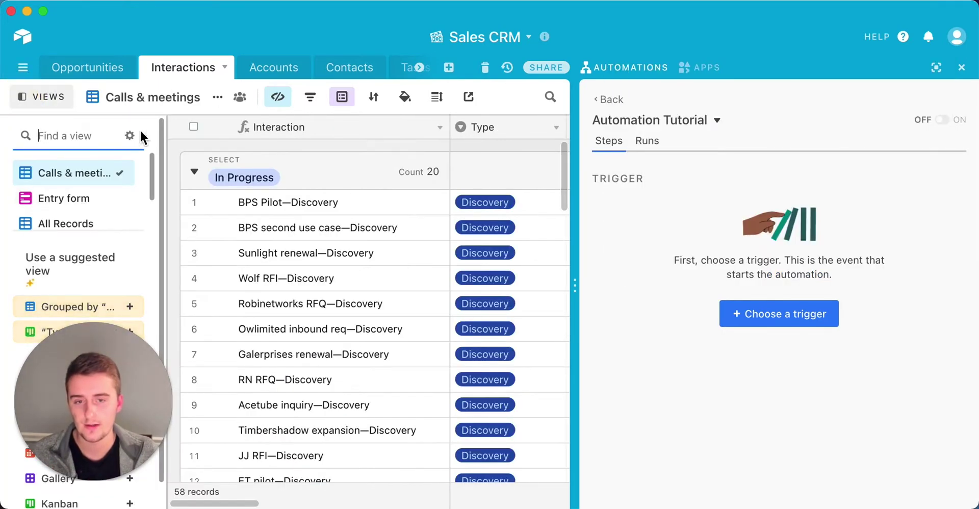
left_click(788, 323)
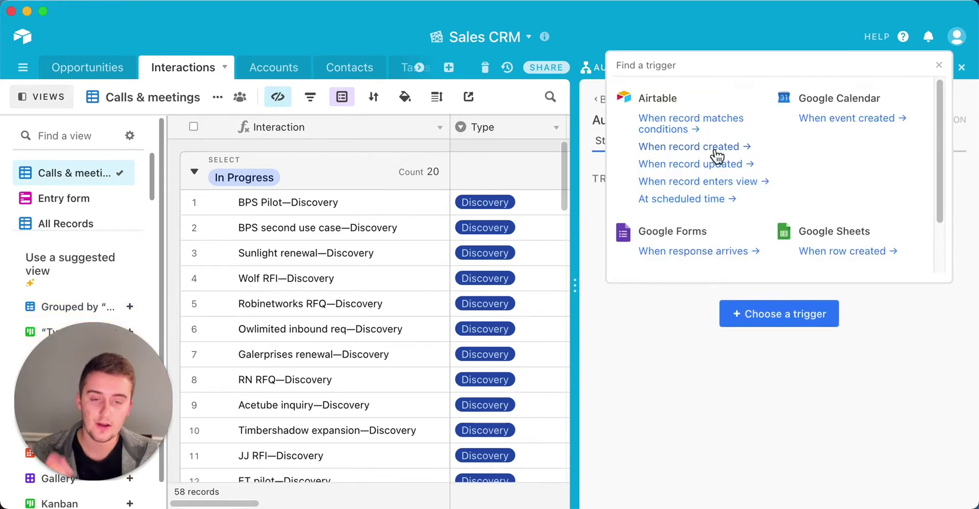
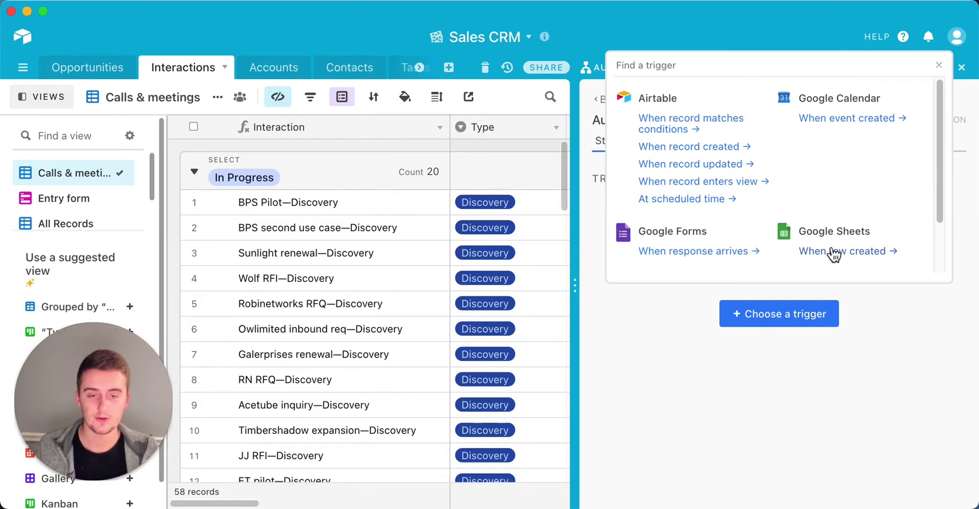
scroll(694, 240, "down", 1)
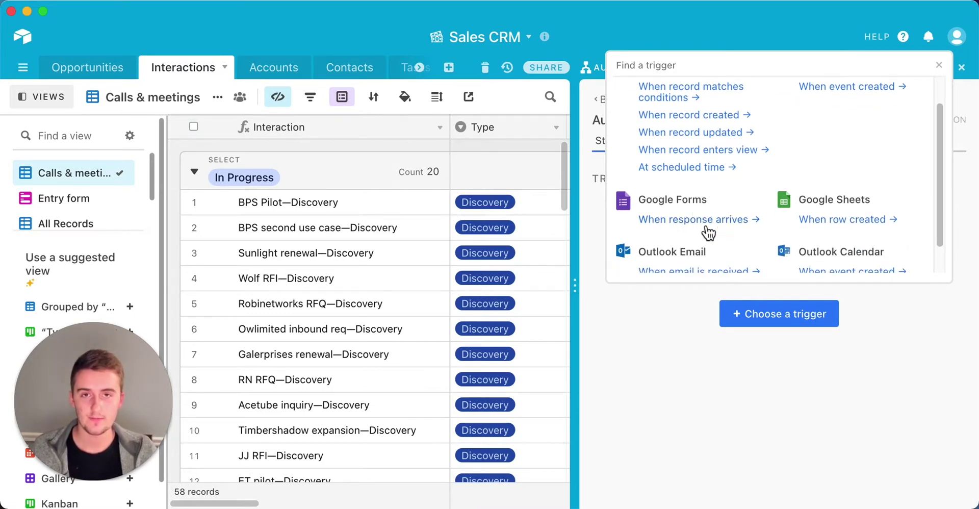
scroll(708, 233, "down", 1)
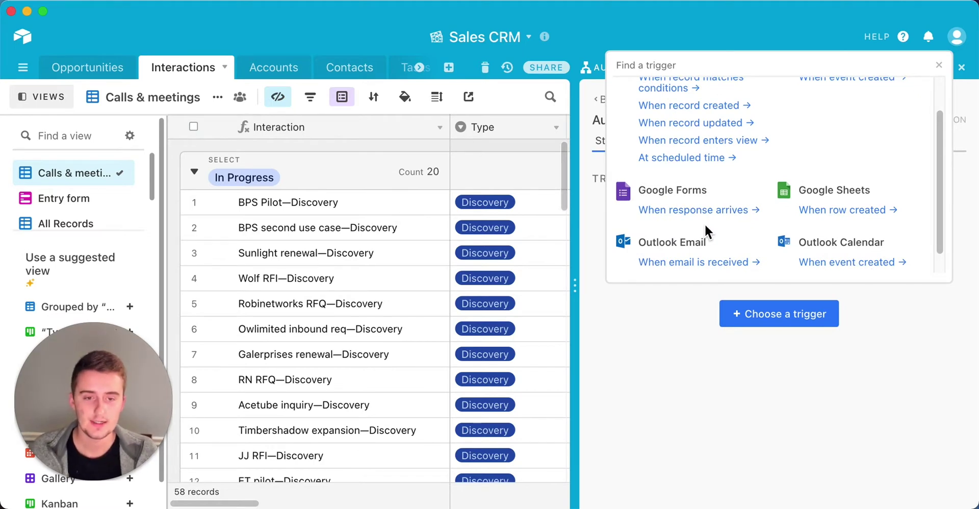
scroll(705, 229, "down", 1)
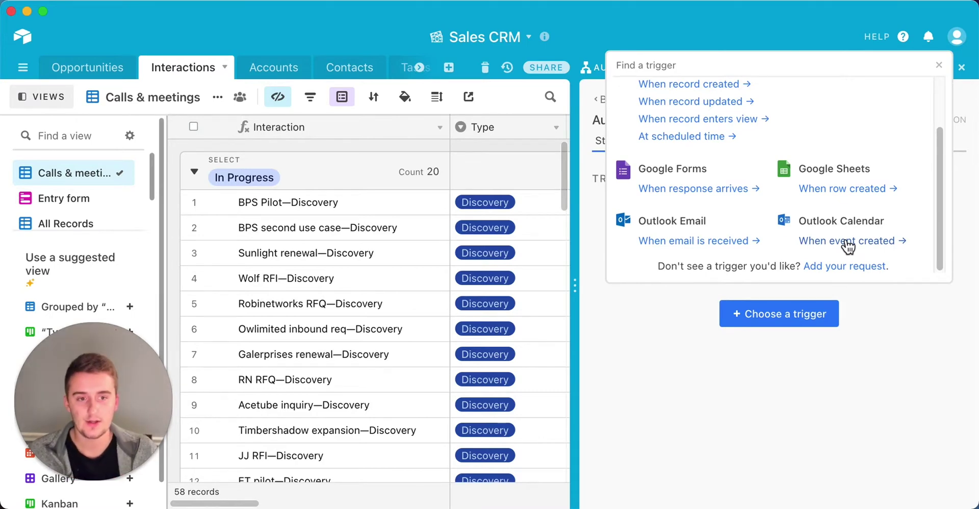
scroll(678, 189, "up", 3)
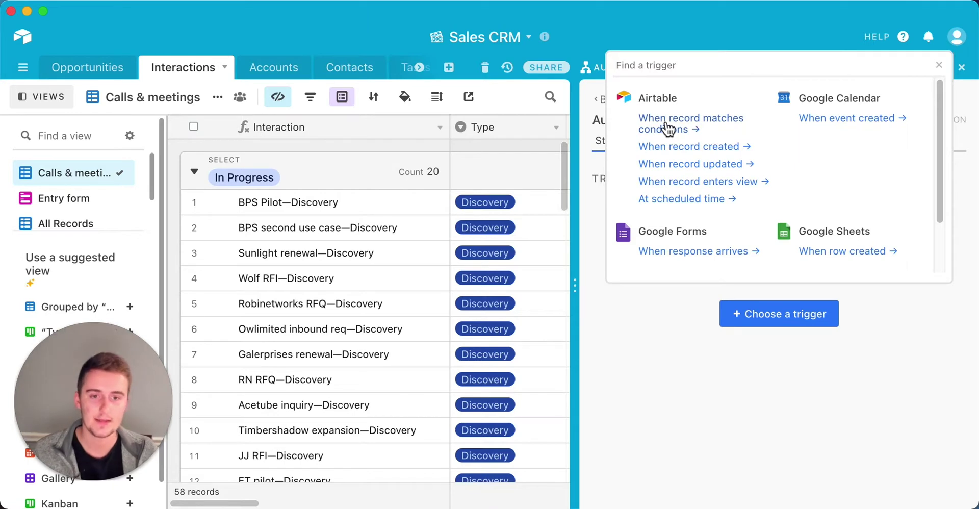
left_click(683, 126)
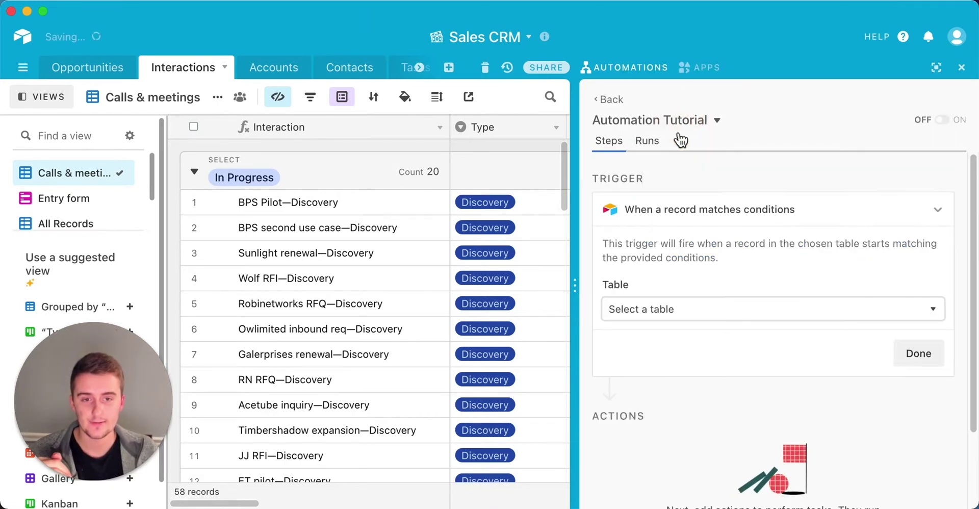
- Set the trigger's table to Interactions
scroll(658, 313, "down", 2)
scroll(657, 314, "up", 2)
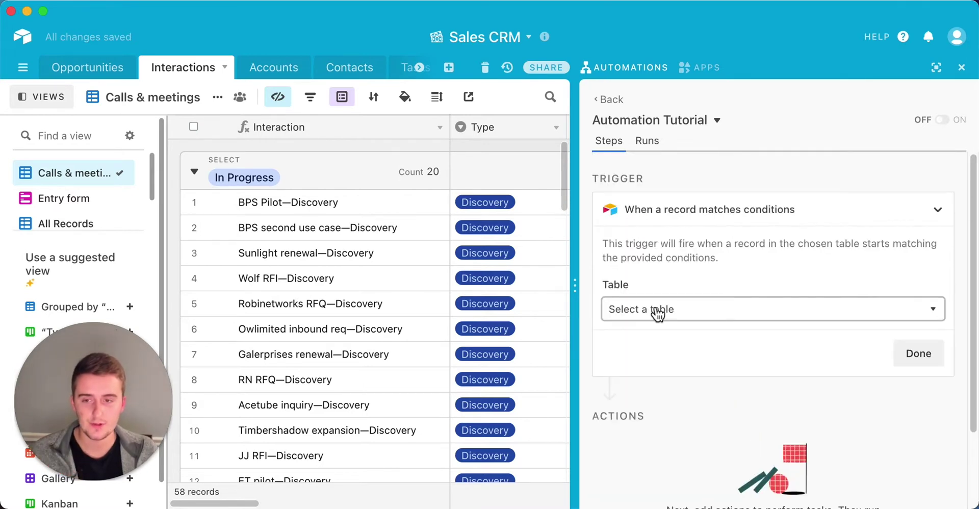
left_click(657, 312)
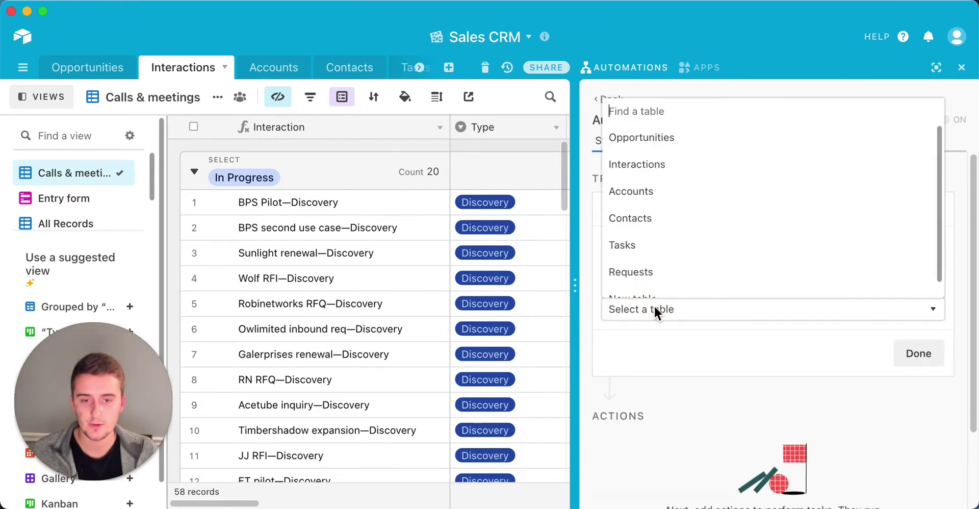
left_click(662, 165)
- Add the trigger condition Type is Discovery and test the trigger step
scroll(673, 336, "down", 1)
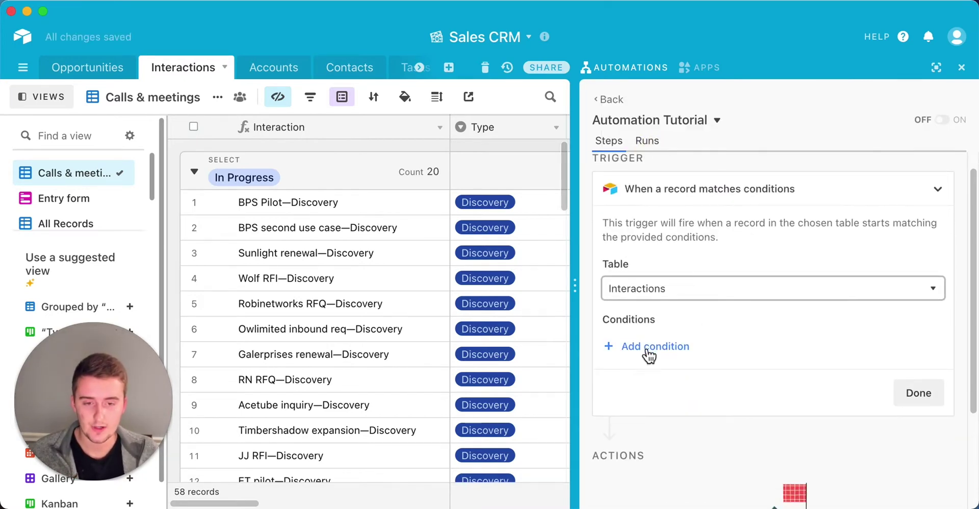
left_click(648, 351)
scroll(662, 345, "down", 1)
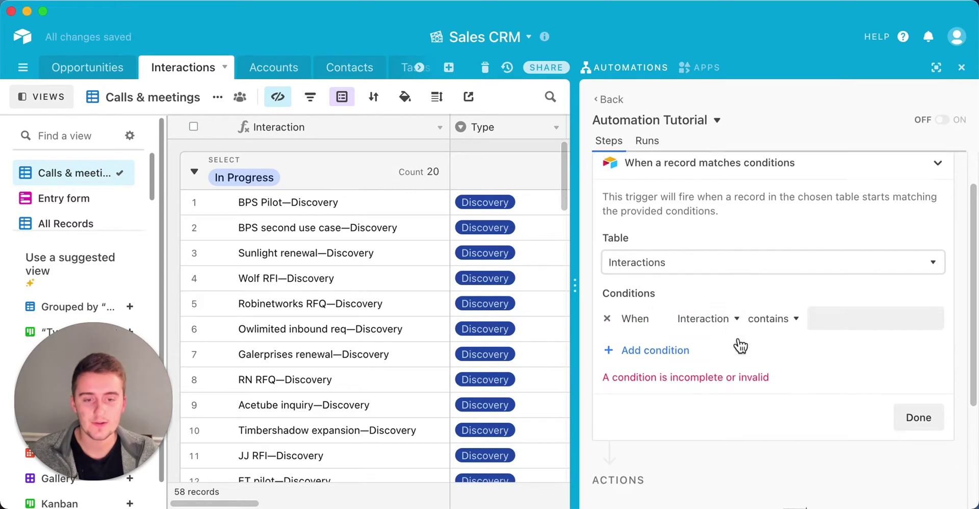
left_click(711, 318)
left_click(689, 186)
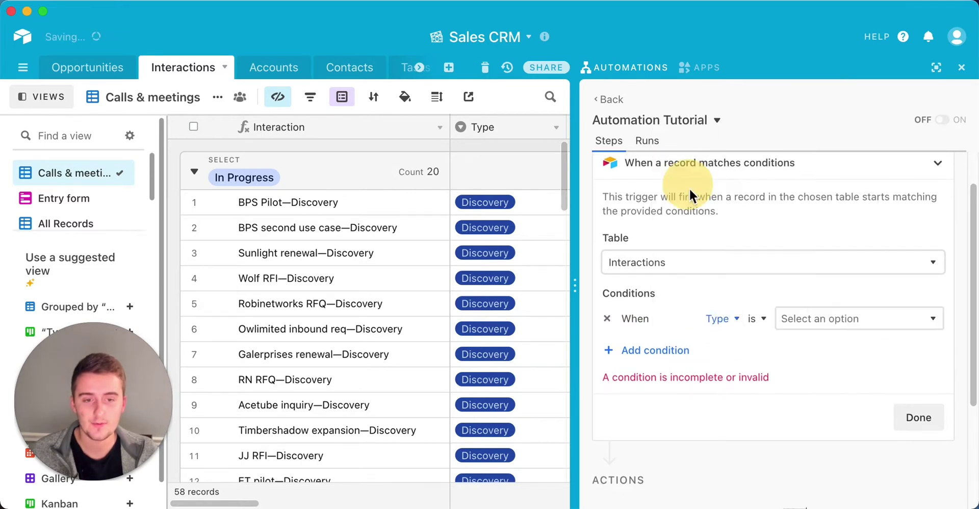
left_click(792, 321)
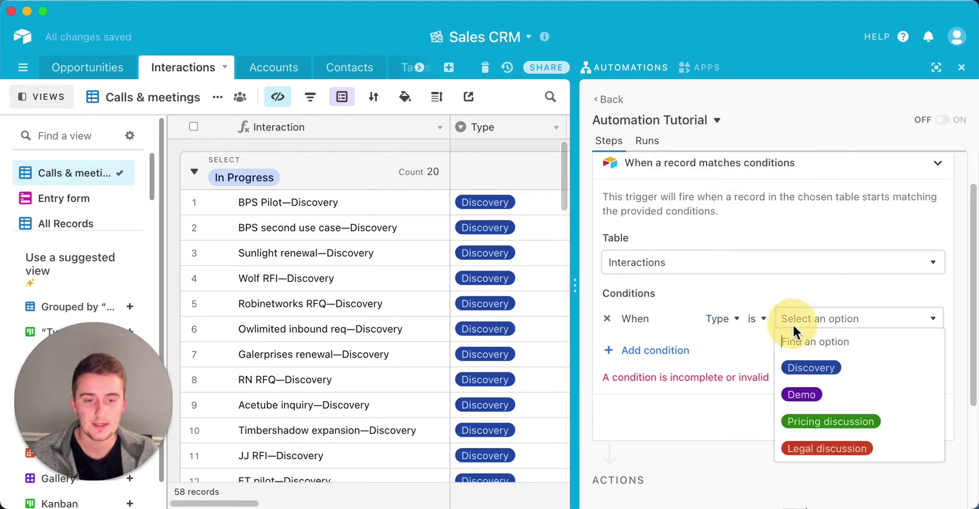
left_click(818, 370)
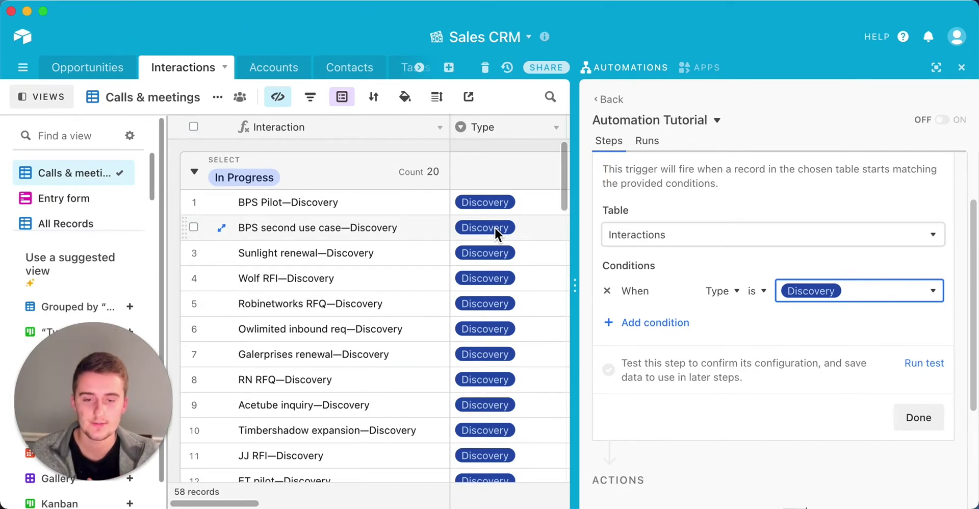
left_click(919, 367)
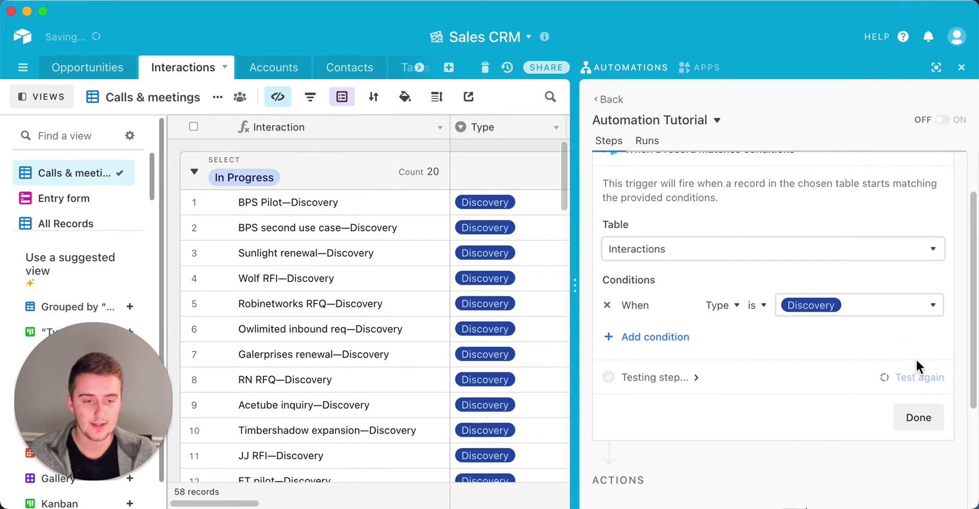
left_click(919, 419)
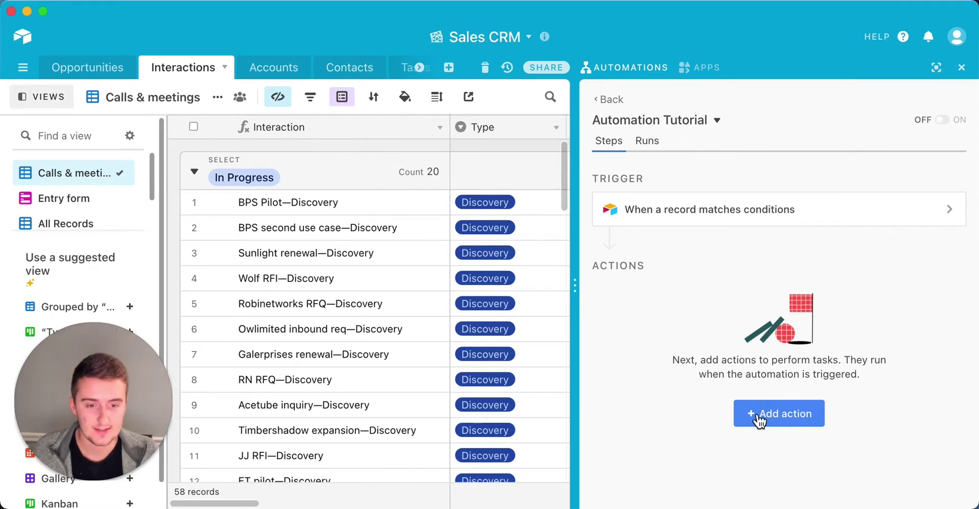
- Review the action types available for the automation, from the Airtable record actions to the third-party integrations
left_click(792, 415)
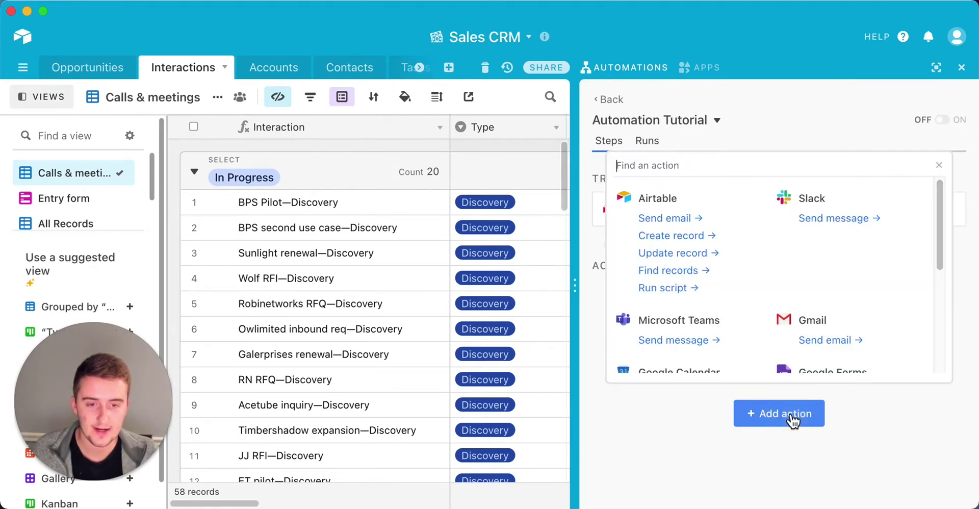
scroll(746, 293, "down", 5)
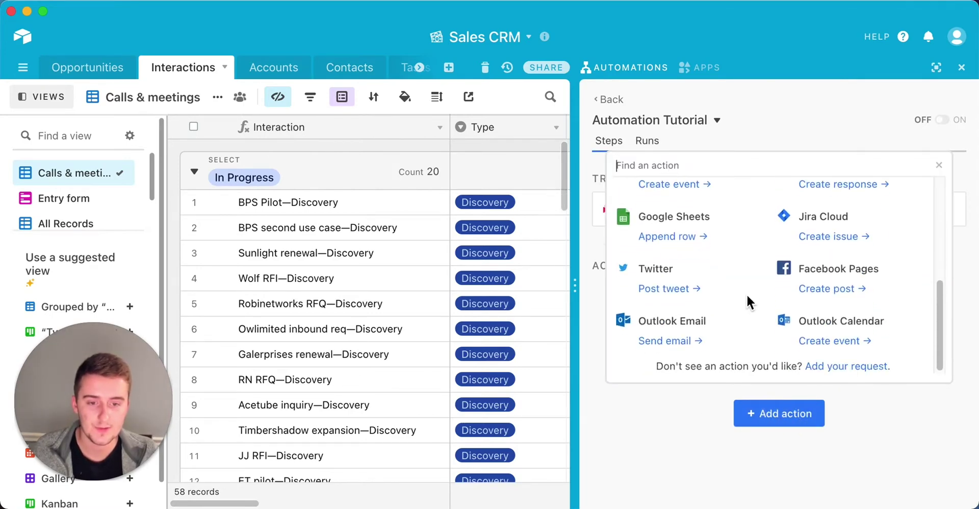
scroll(745, 293, "up", 5)
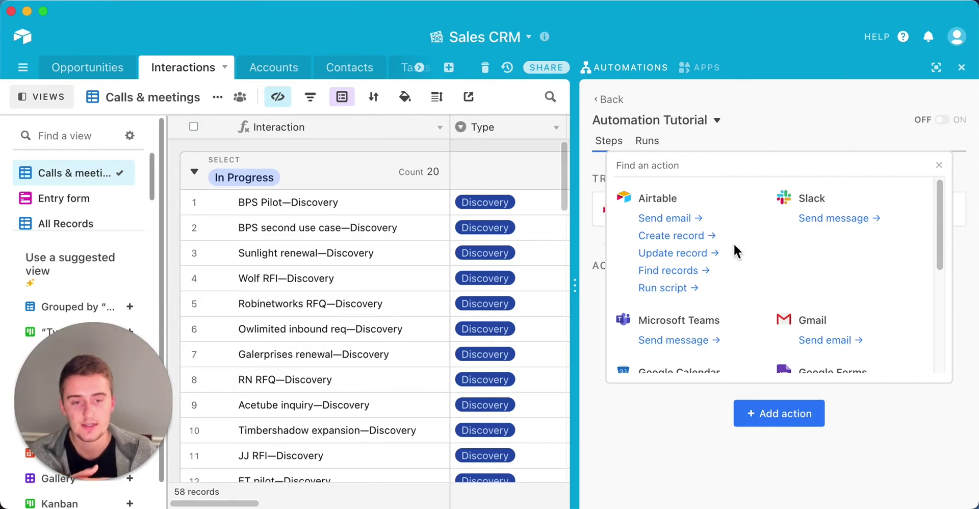
scroll(696, 308, "down", 3)
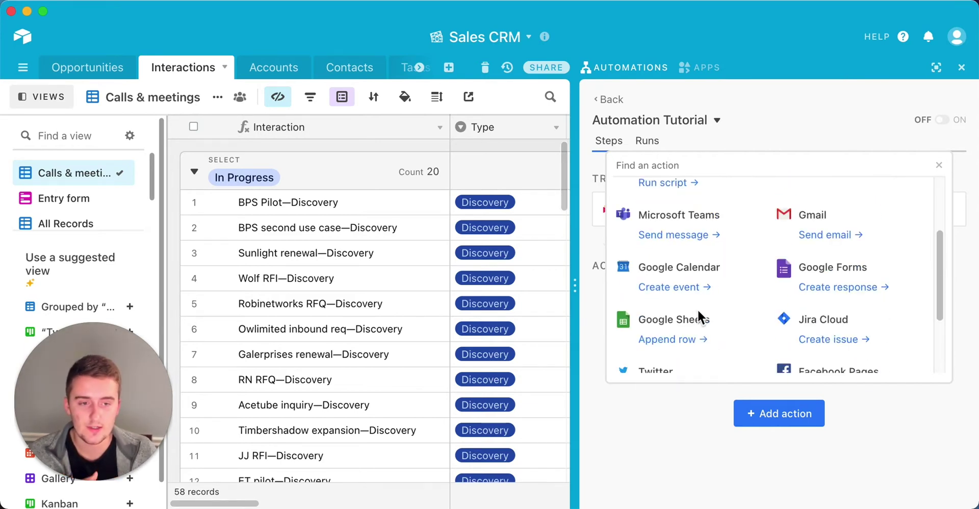
scroll(696, 308, "down", 1)
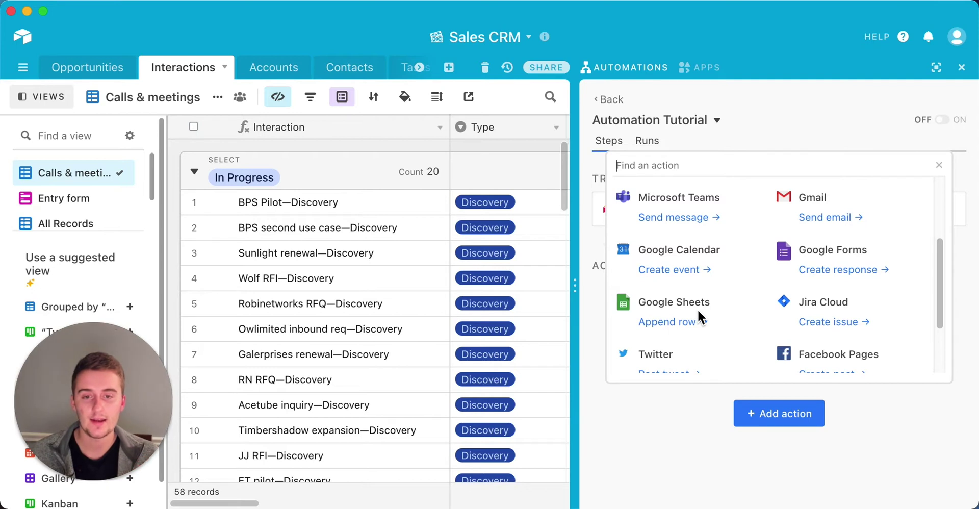
scroll(840, 292, "down", 3)
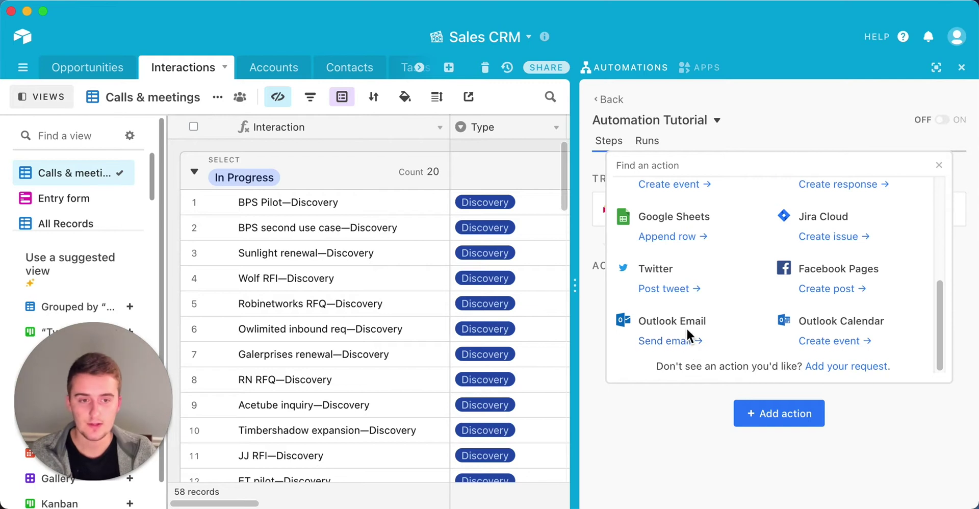
scroll(683, 326, "up", 5)
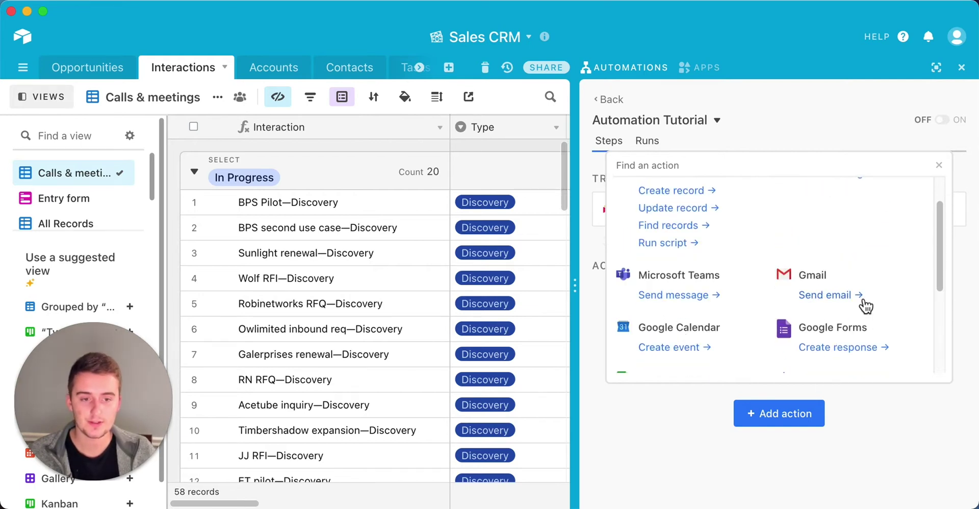
scroll(838, 305, "up", 2)
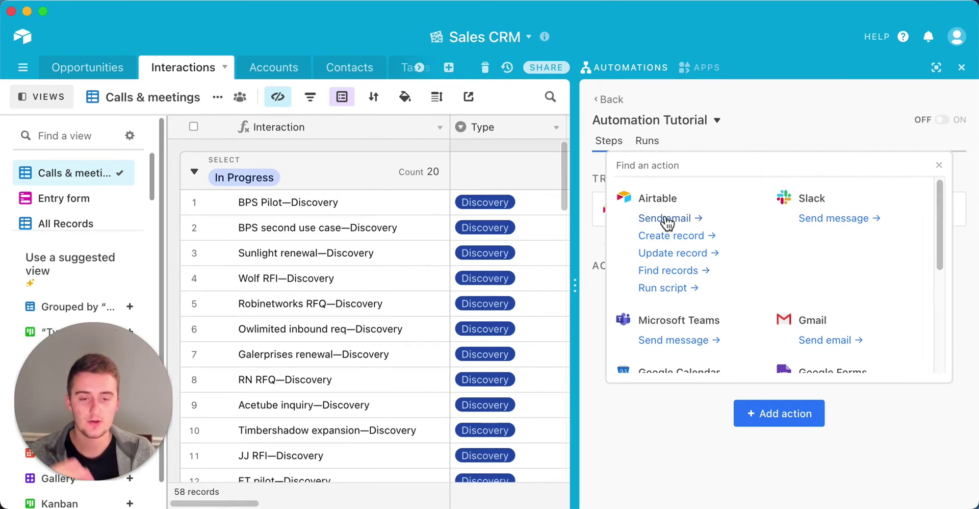
scroll(687, 261, "down", 3)
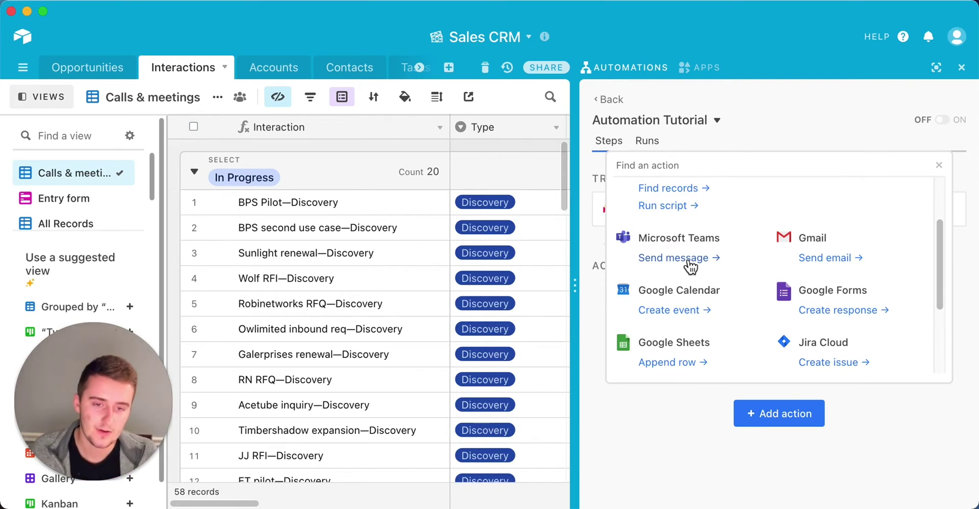
scroll(690, 266, "up", 3)
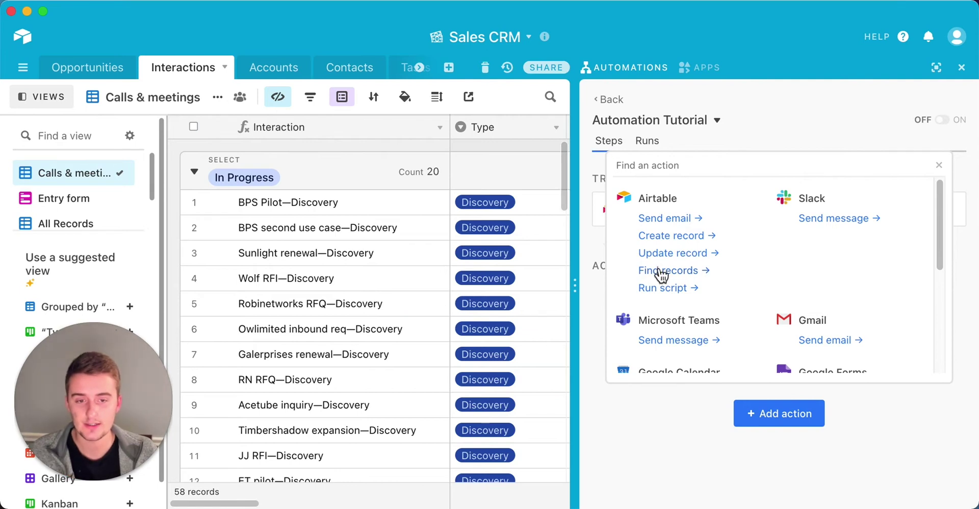
scroll(661, 276, "down", 1)
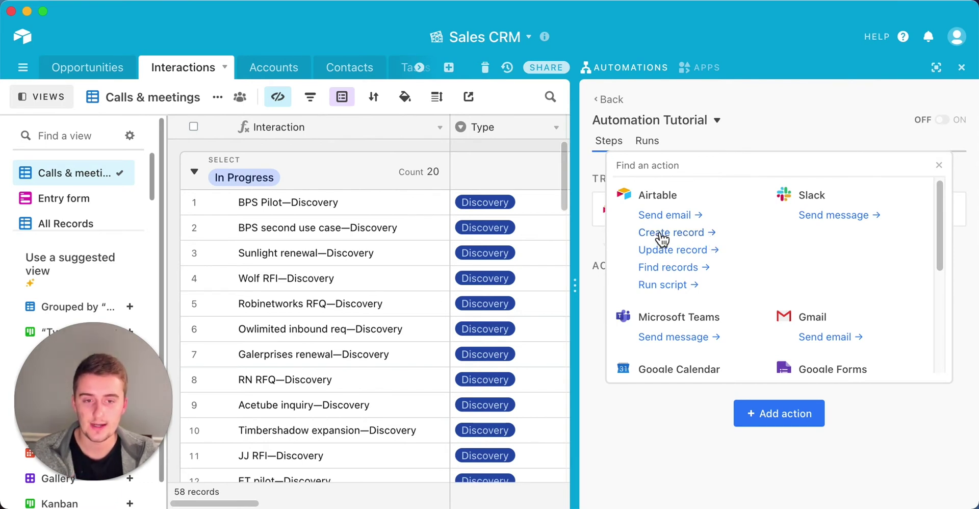
- Add a Create record action to the automation and set its table to Tasks
left_click(693, 235)
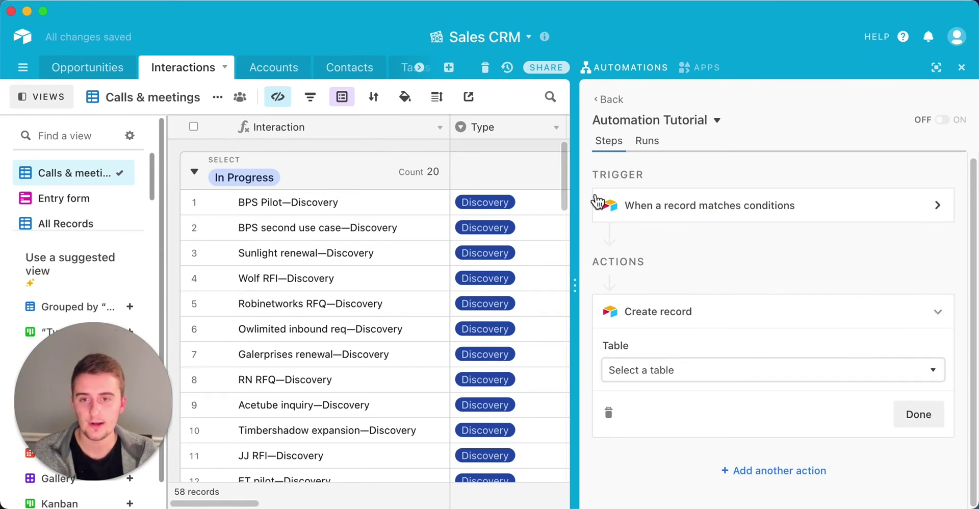
left_click(661, 368)
left_click(632, 305)
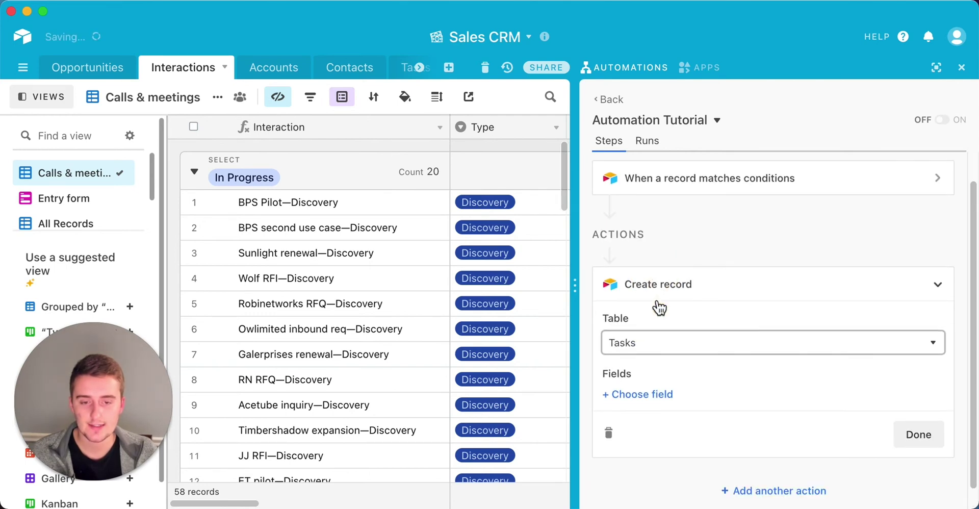
- Fill the new record's Task name with the Interaction value of the trigger record and test the action
left_click(648, 396)
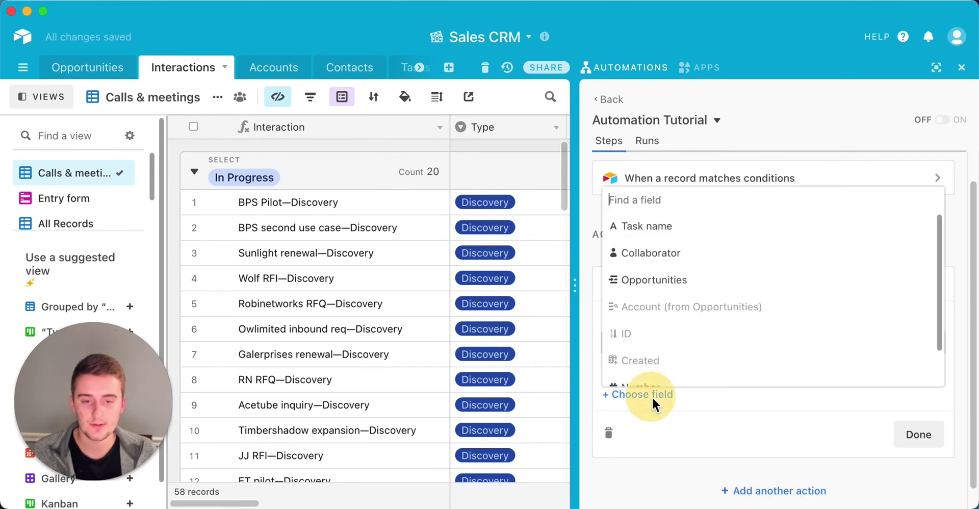
left_click(667, 232)
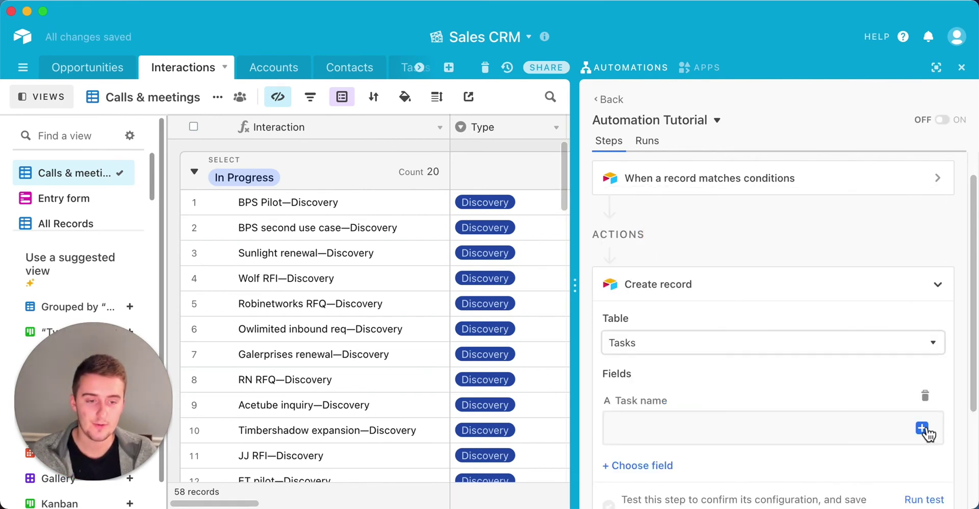
left_click(925, 433)
left_click(877, 374)
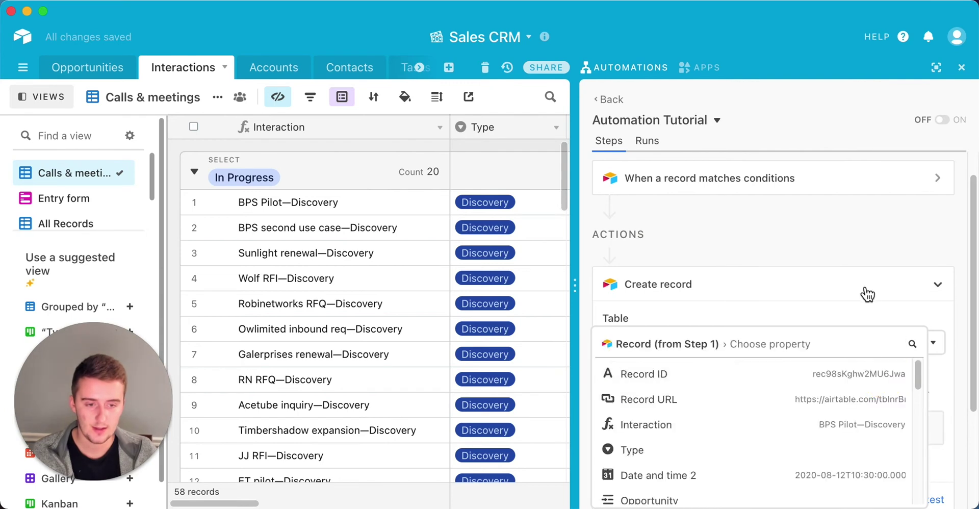
mouse_move(830, 388)
left_click(832, 424)
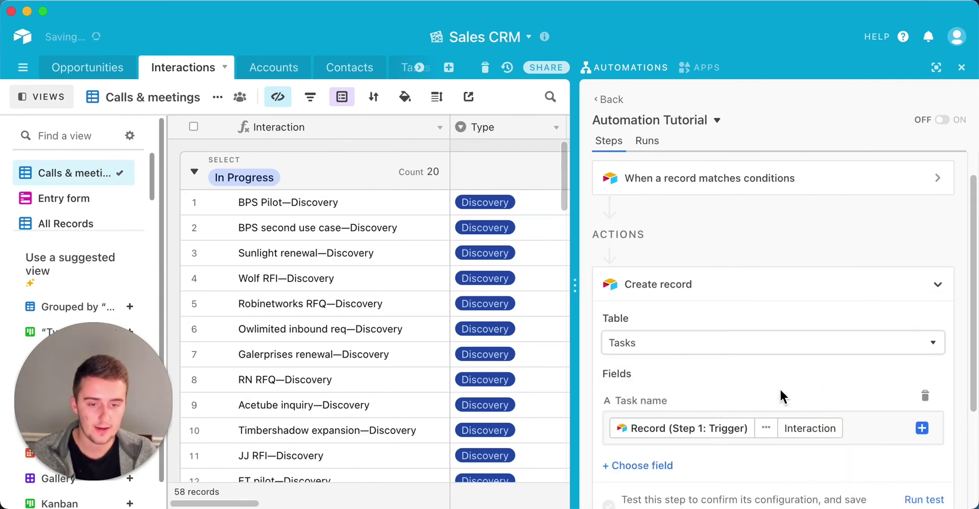
scroll(779, 382, "down", 2)
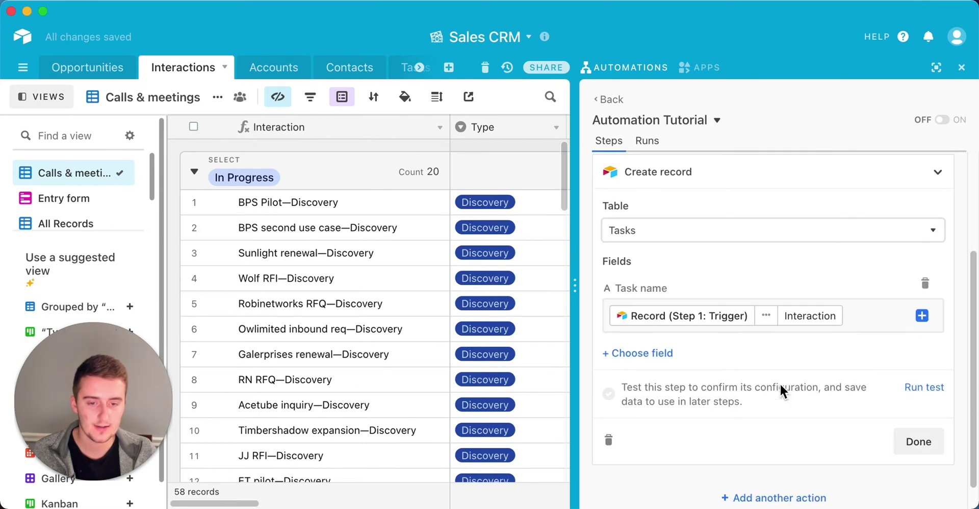
left_click(924, 387)
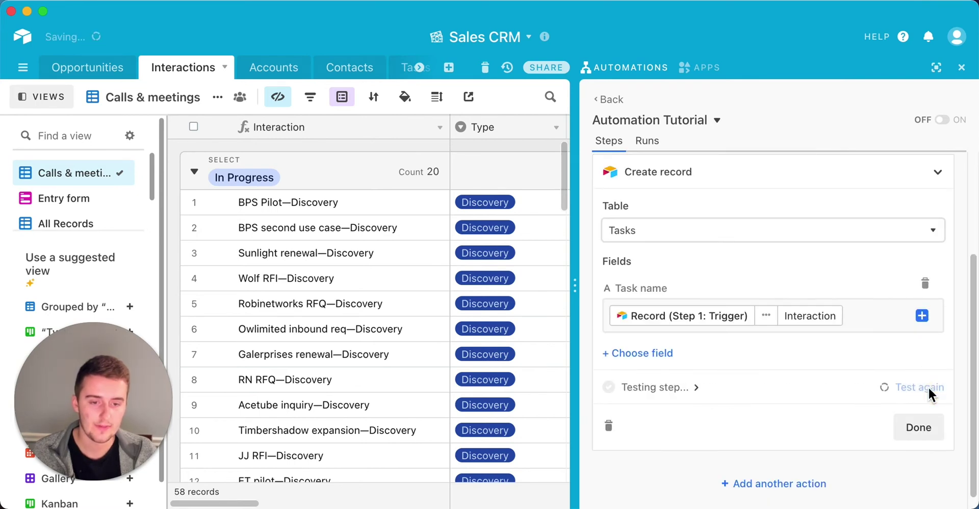
- Look through the Tasks table for the record created by the test
left_click(414, 70)
left_click(259, 68)
scroll(400, 270, "down", 3)
scroll(401, 270, "down", 5)
scroll(400, 270, "up", 3)
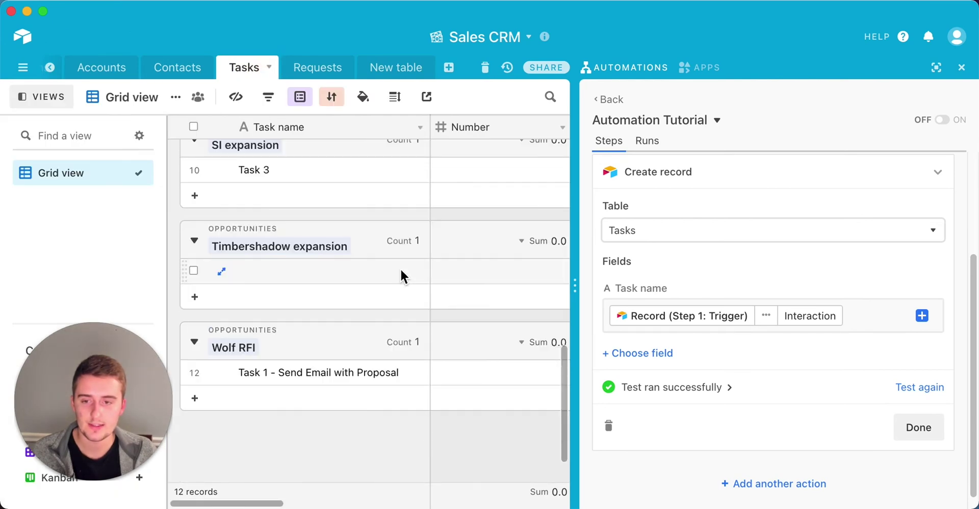
scroll(400, 275, "up", 10)
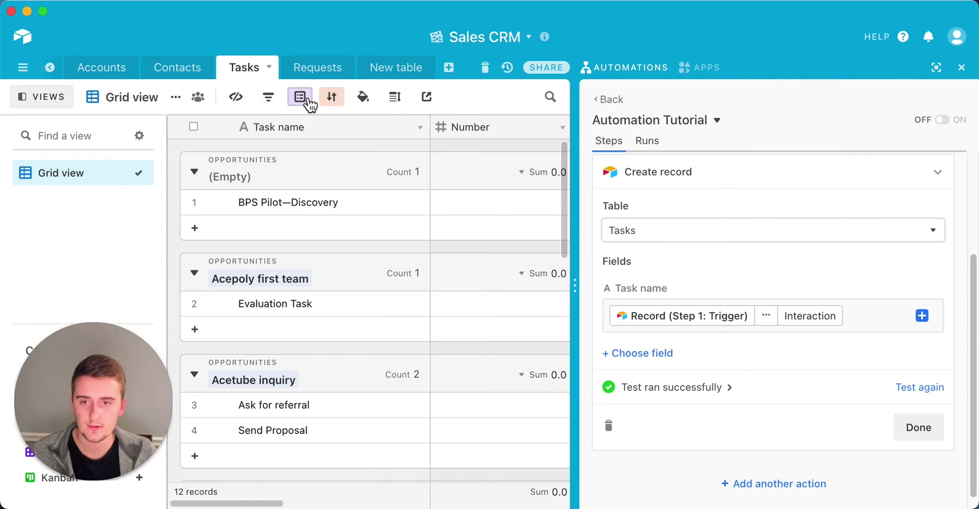
- Remove the Opportunities grouping from the Tasks grid view and select the BPS Pilot—Discovery task
left_click(330, 98)
left_click(304, 134)
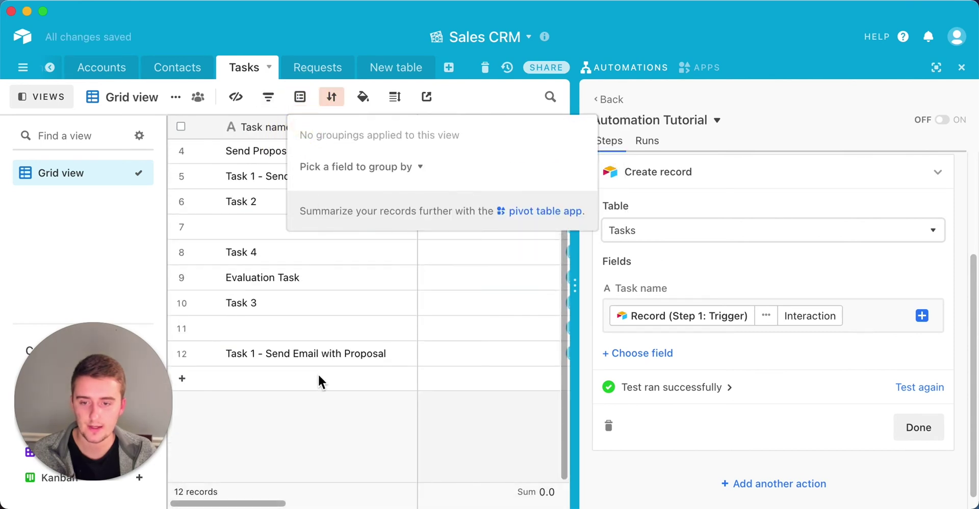
scroll(321, 350, "up", 3)
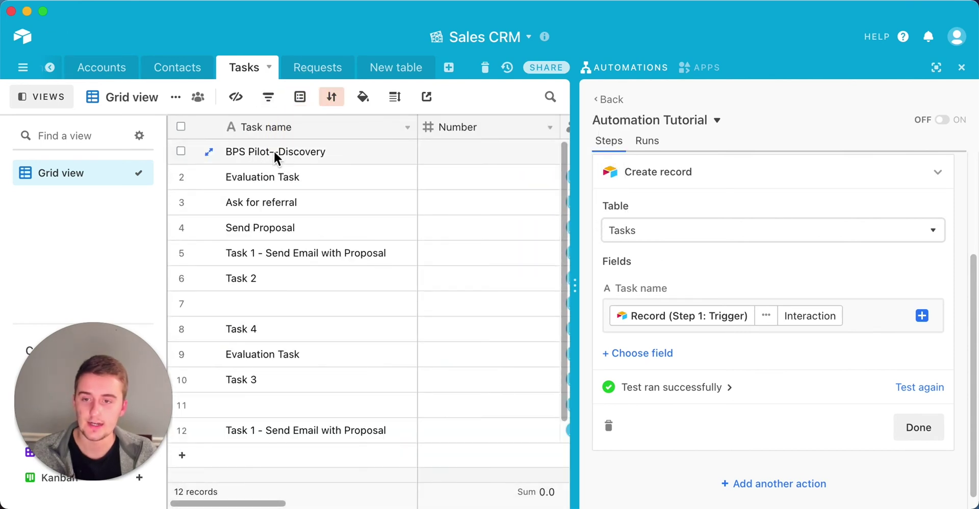
left_click(267, 152)
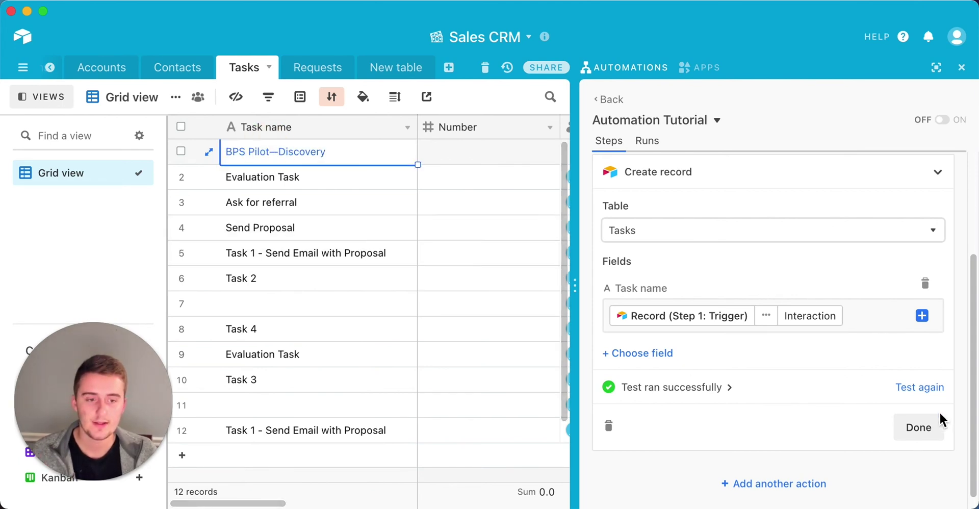
- Finish the first Create record action and add a second Create record action for the Tasks table
left_click(918, 426)
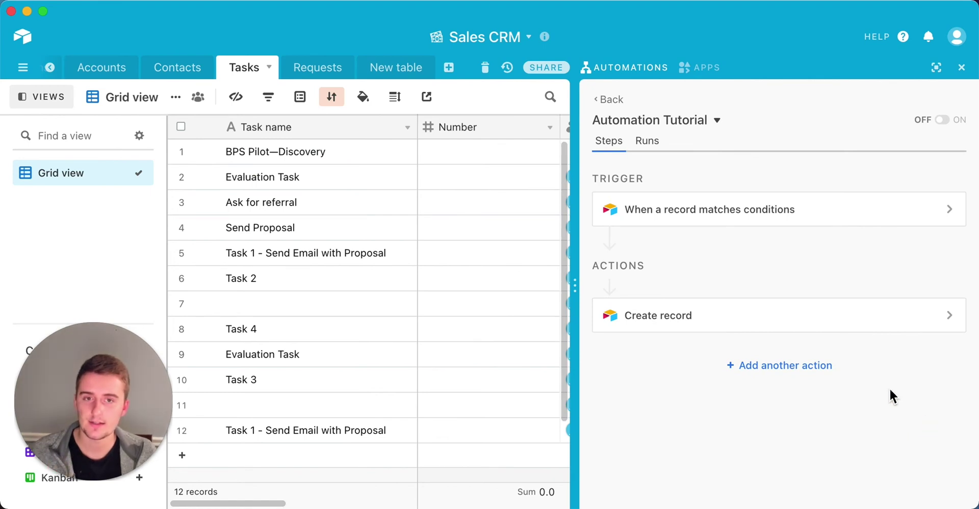
left_click(815, 366)
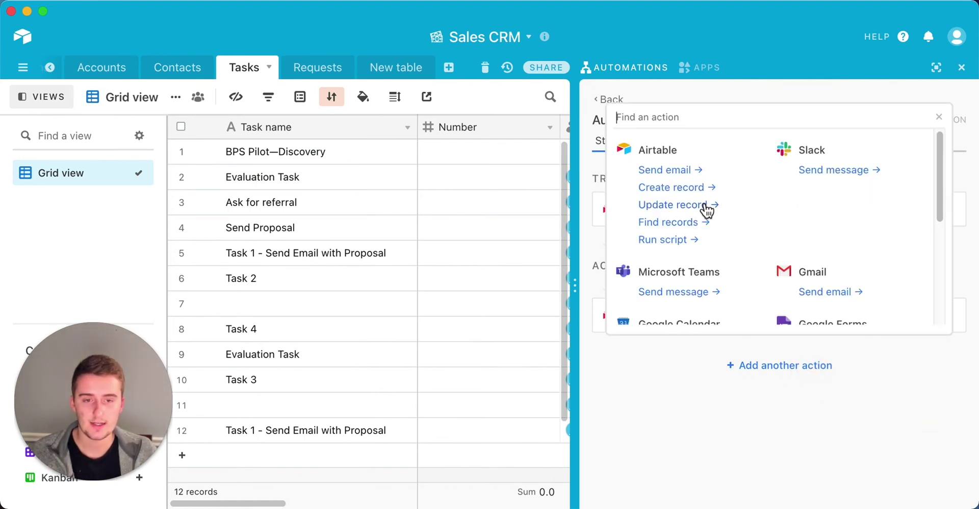
left_click(693, 189)
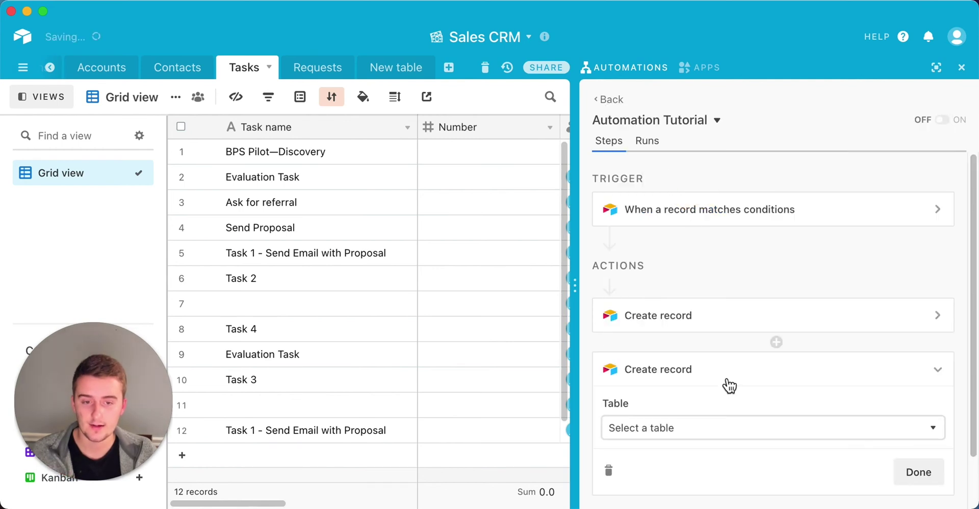
left_click(732, 424)
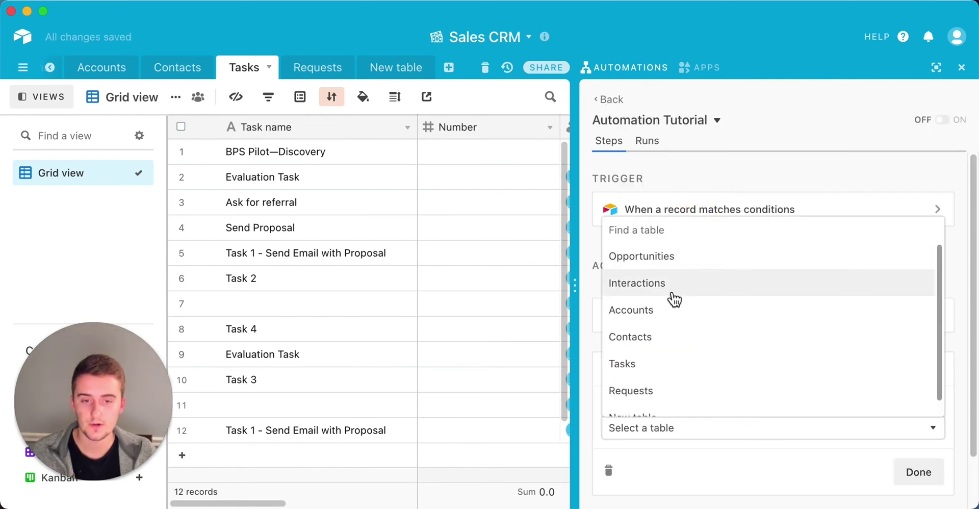
left_click(668, 363)
- Add the Task name field to the second Create record action and browse the trigger record's properties for its value
scroll(683, 437, "down", 3)
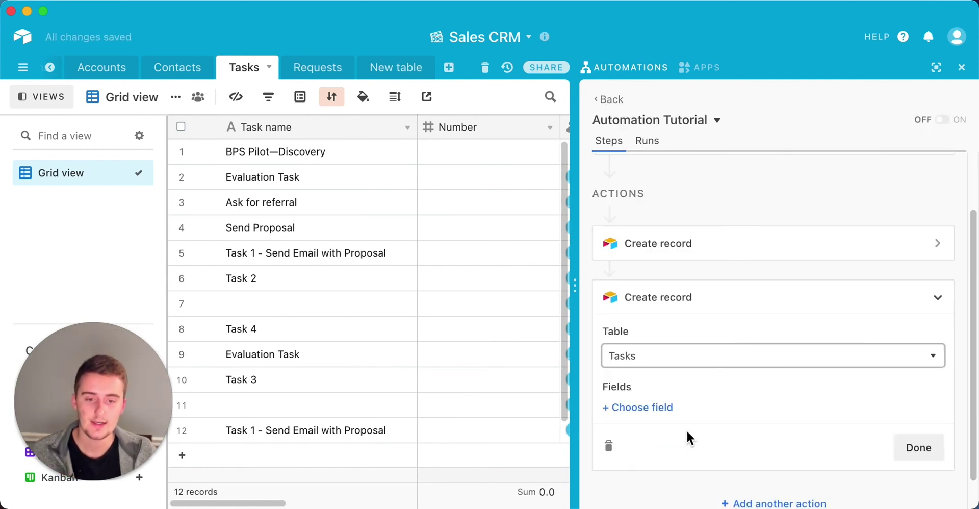
scroll(688, 438, "up", 3)
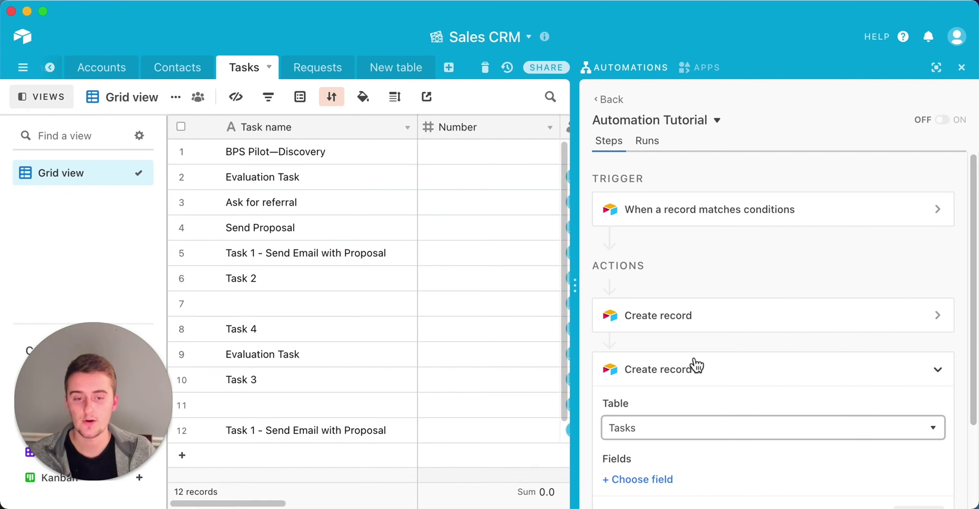
scroll(693, 363, "down", 4)
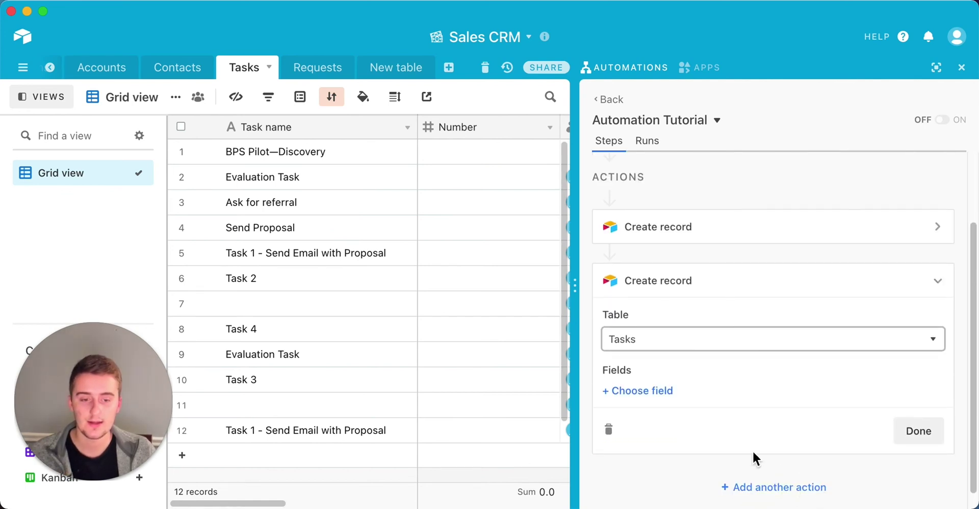
left_click(652, 390)
left_click(665, 228)
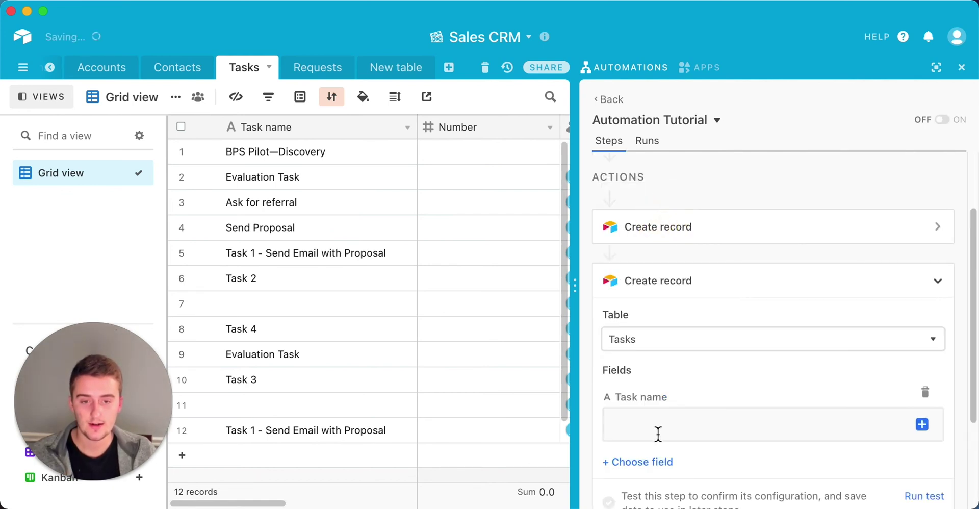
left_click(925, 424)
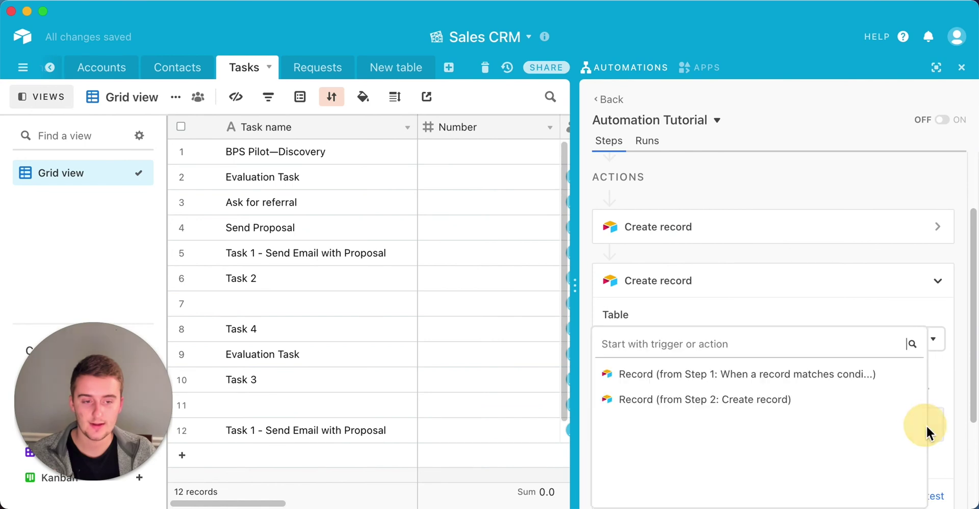
left_click(889, 374)
scroll(796, 399, "down", 3)
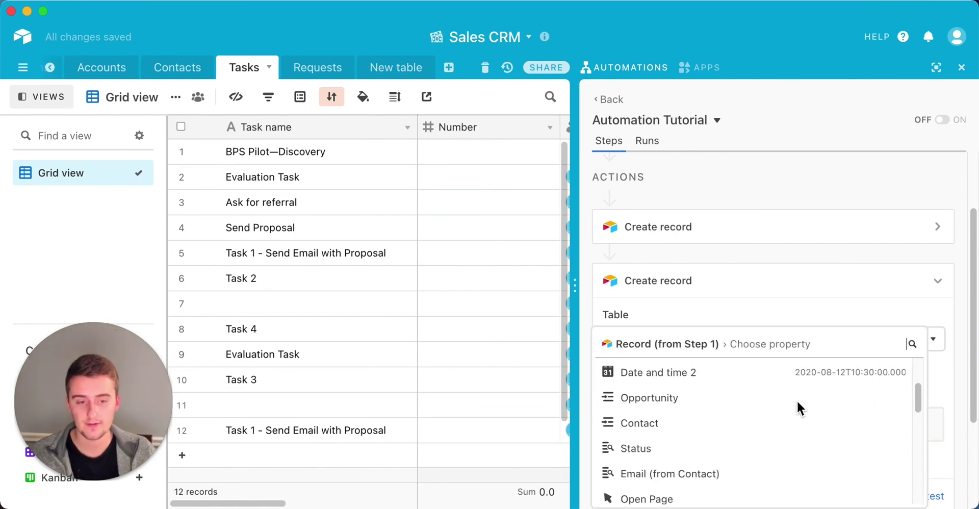
scroll(795, 387, "up", 3)
left_click(791, 301)
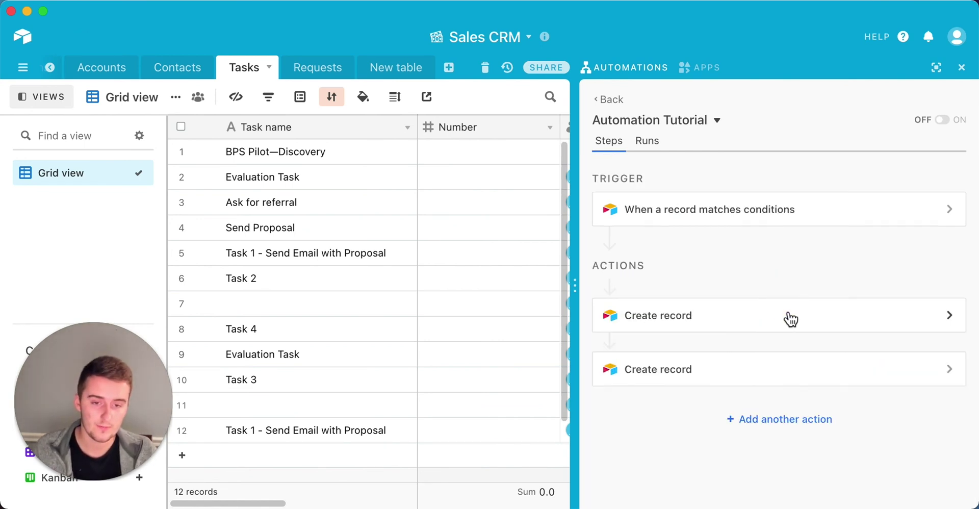
- Set the Task name in the second Create record action to "Complete Onboarding"
left_click(781, 371)
scroll(768, 465, "down", 2)
left_click(756, 431)
type("Complete ")
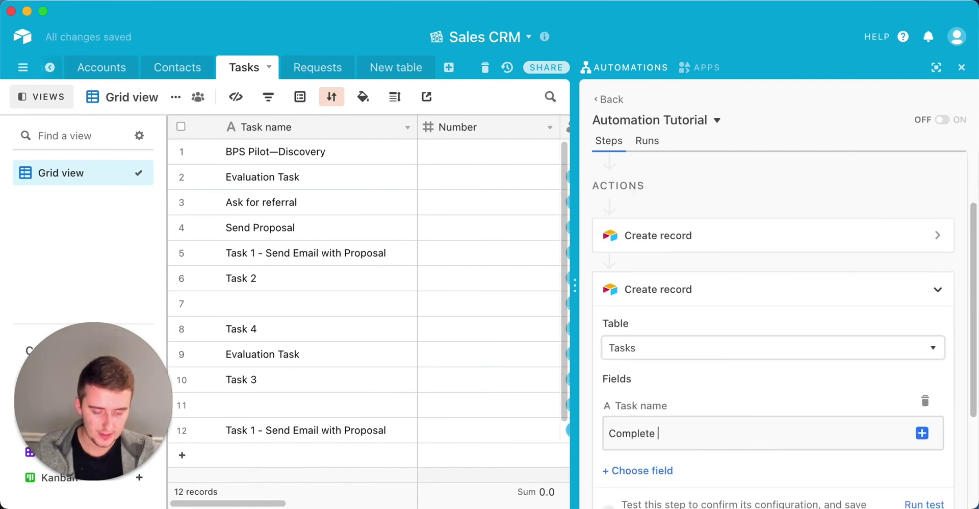
type("Onboarding")
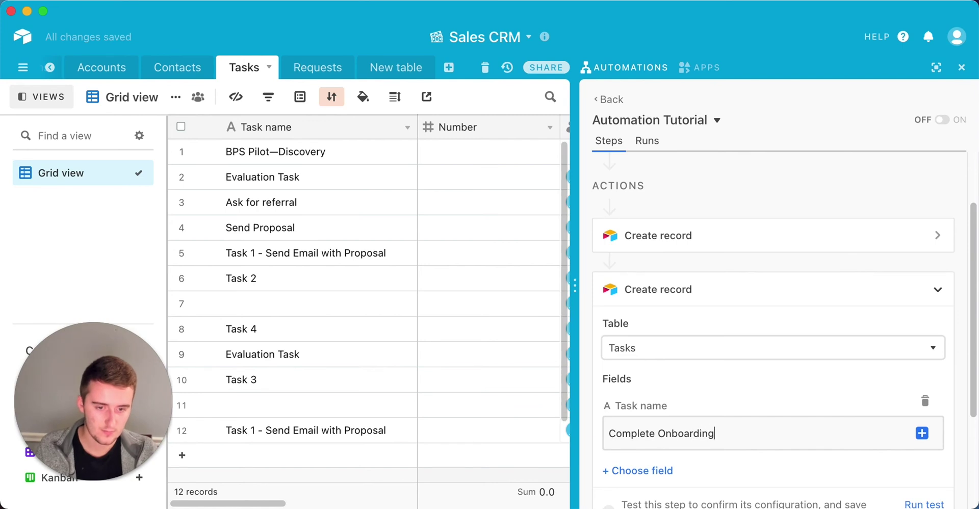
- Run a test of the second Create record action and finish configuring it
scroll(823, 413, "down", 1)
left_click(924, 491)
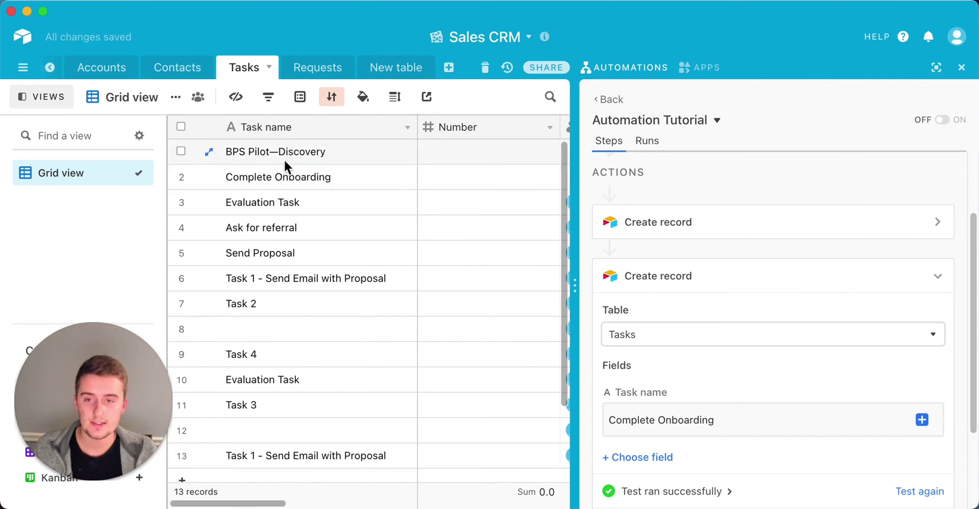
scroll(751, 421, "down", 1)
scroll(753, 420, "down", 1)
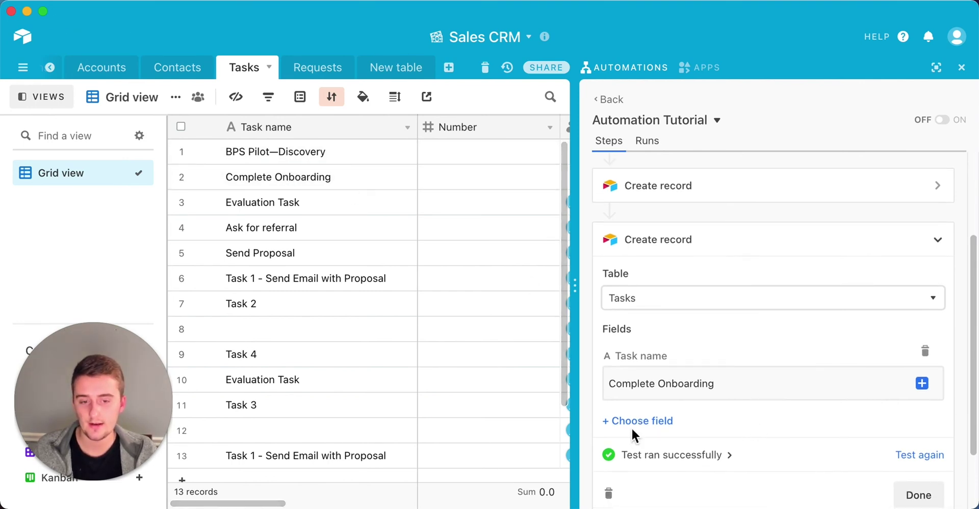
left_click(916, 495)
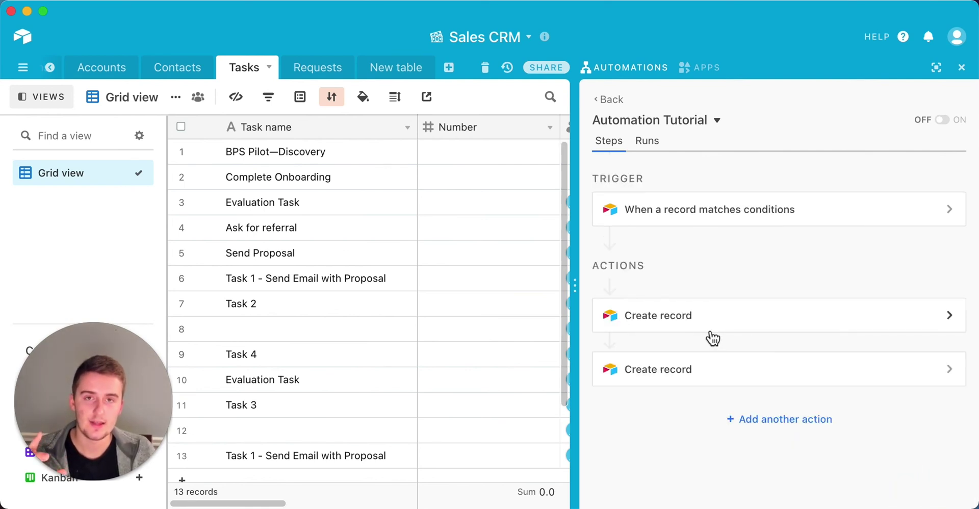
- Add a Slack Send message action after the two Create record actions
left_click(771, 422)
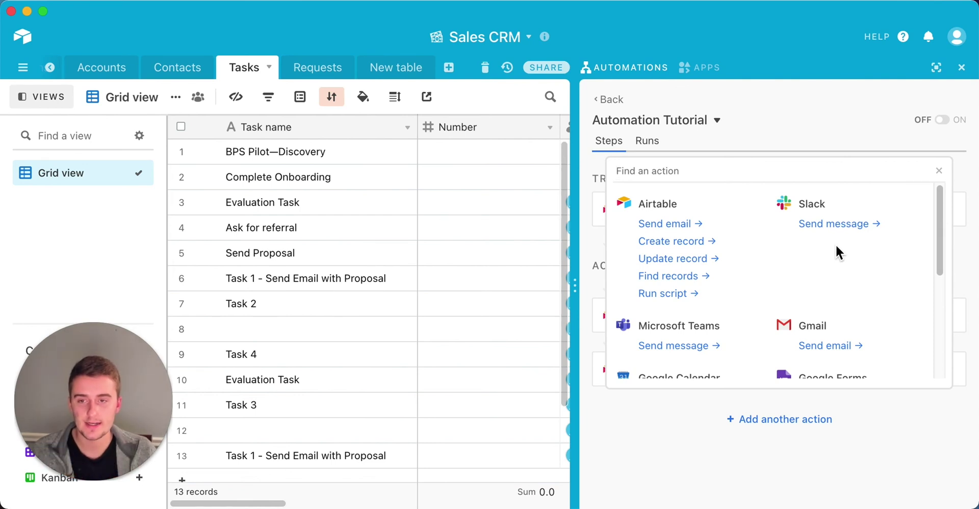
left_click(848, 224)
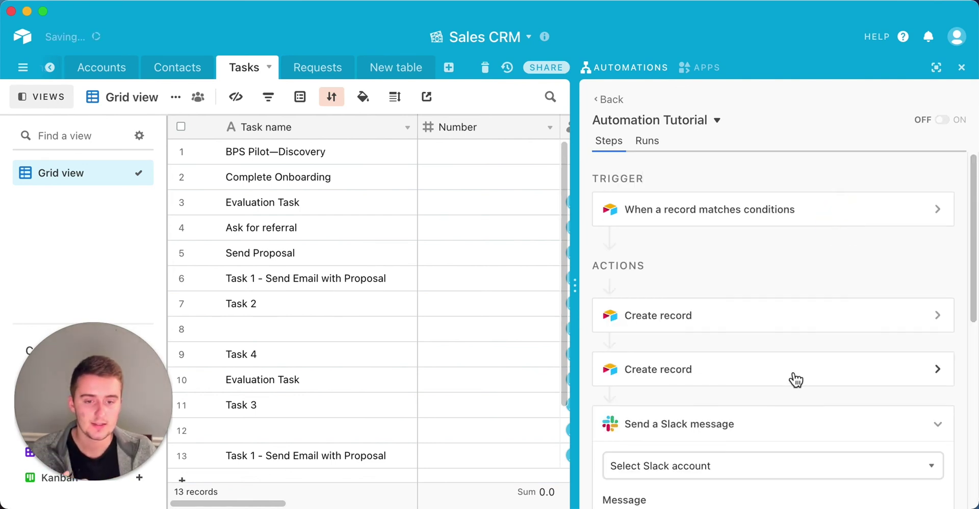
scroll(791, 378, "down", 5)
- Insert the Record URL of the Step 2 Create record action into the Slack message
left_click(838, 371)
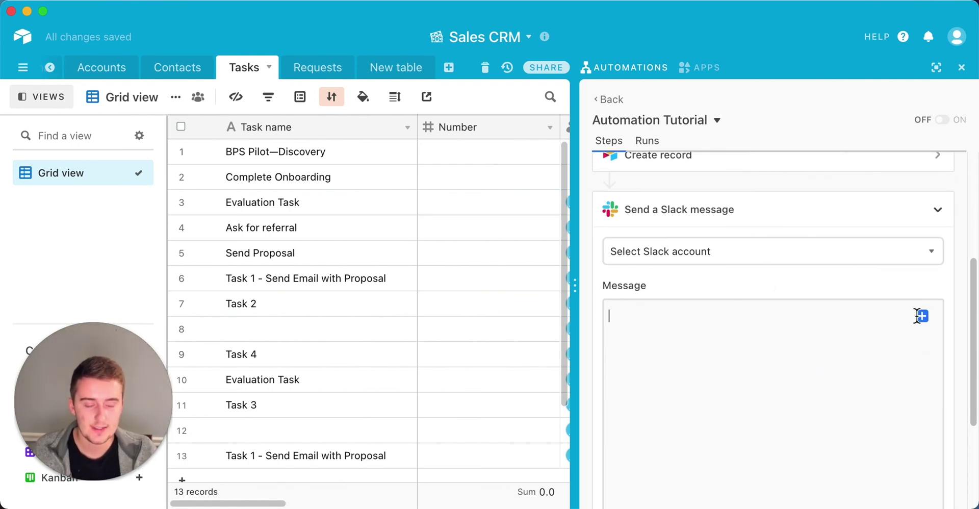
left_click(921, 317)
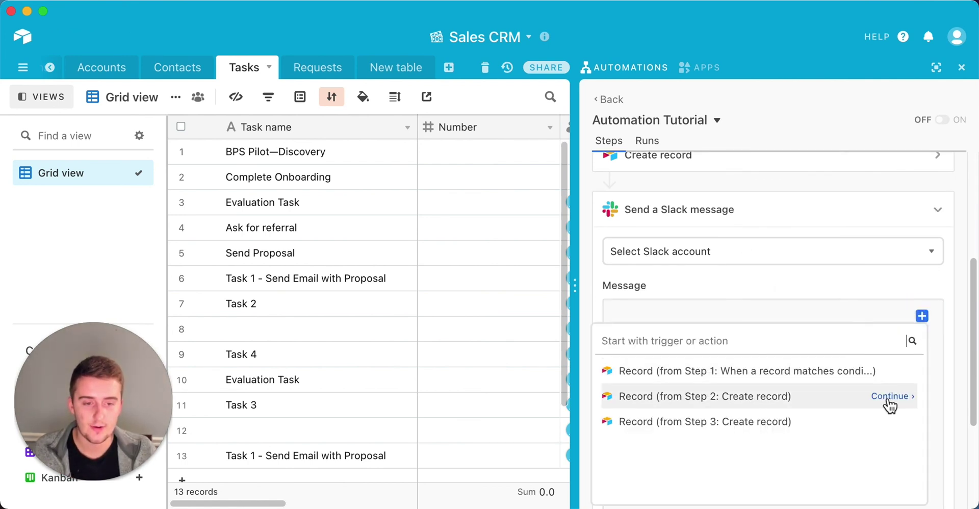
left_click(830, 396)
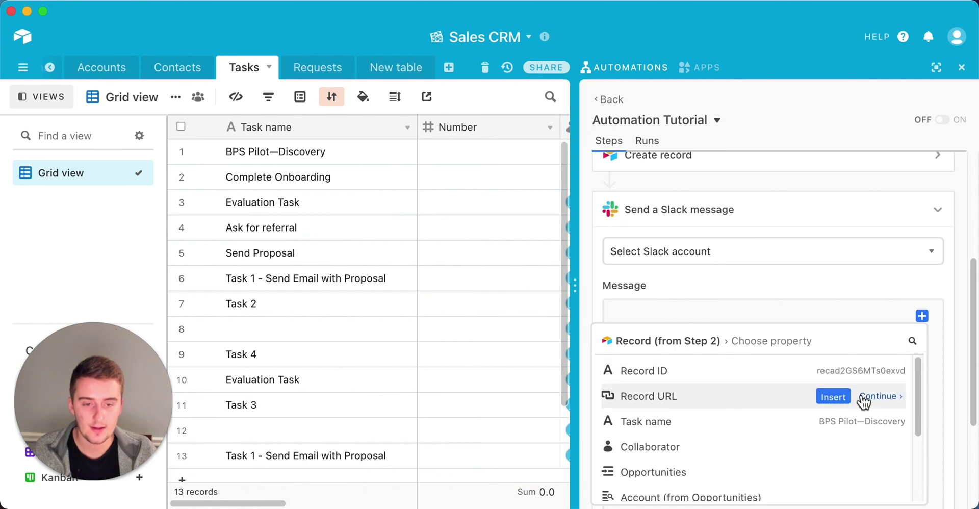
left_click(835, 396)
left_click(886, 358)
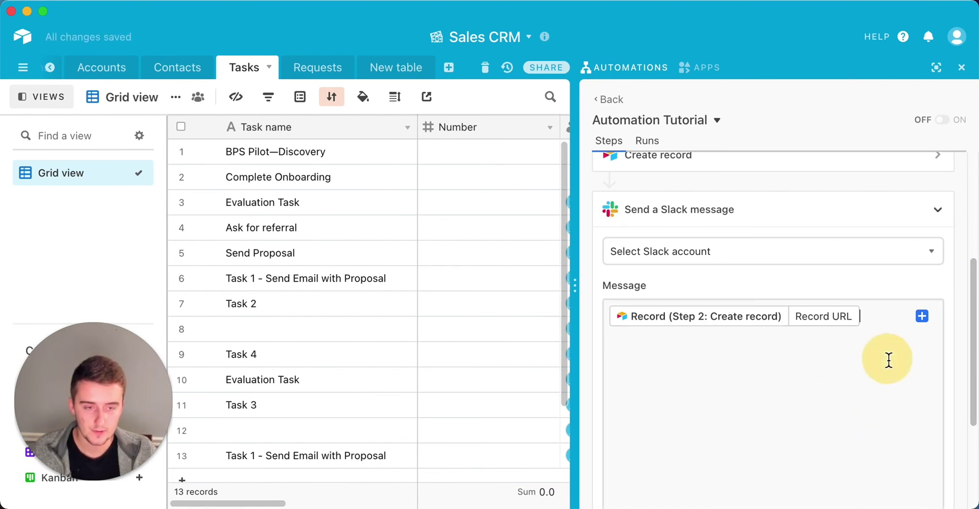
- Insert the Step 3 Create record action's Record URL on a new line of the Slack message
key("Return")
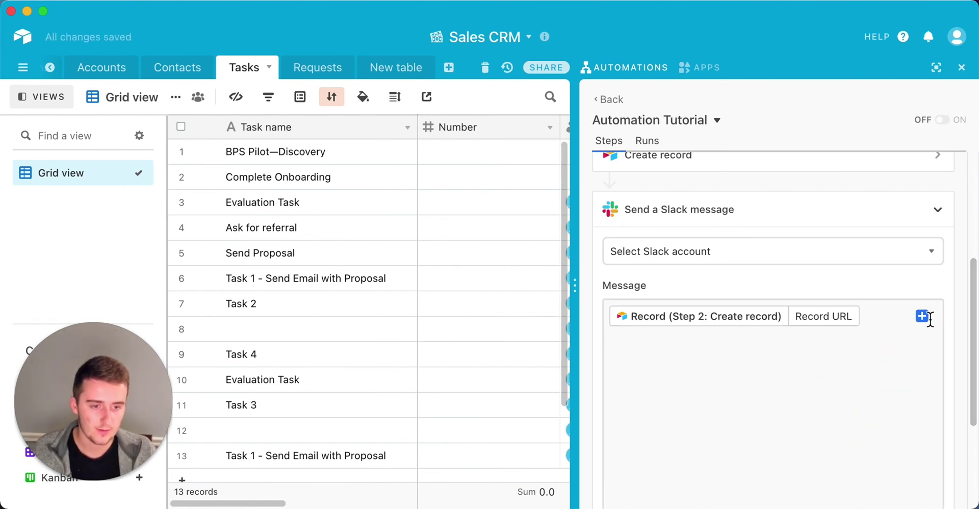
left_click(922, 316)
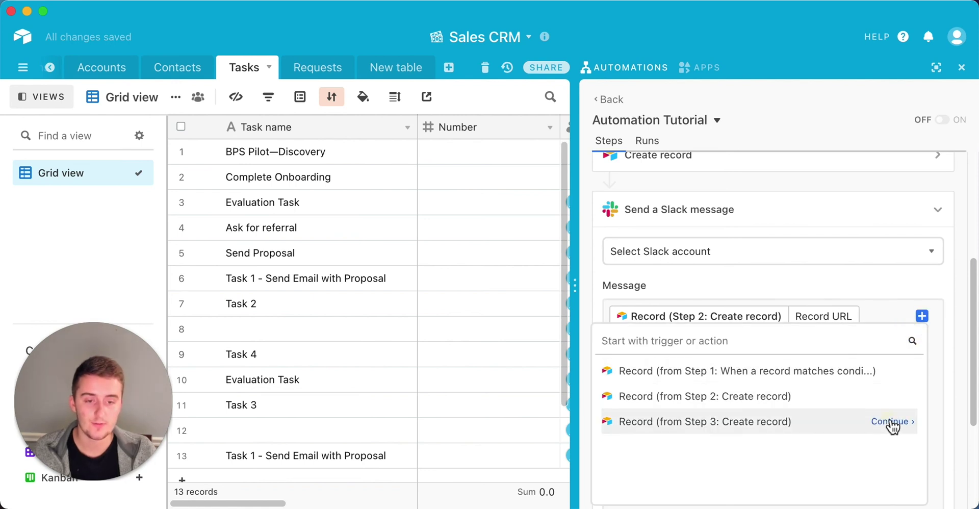
left_click(890, 422)
left_click(833, 397)
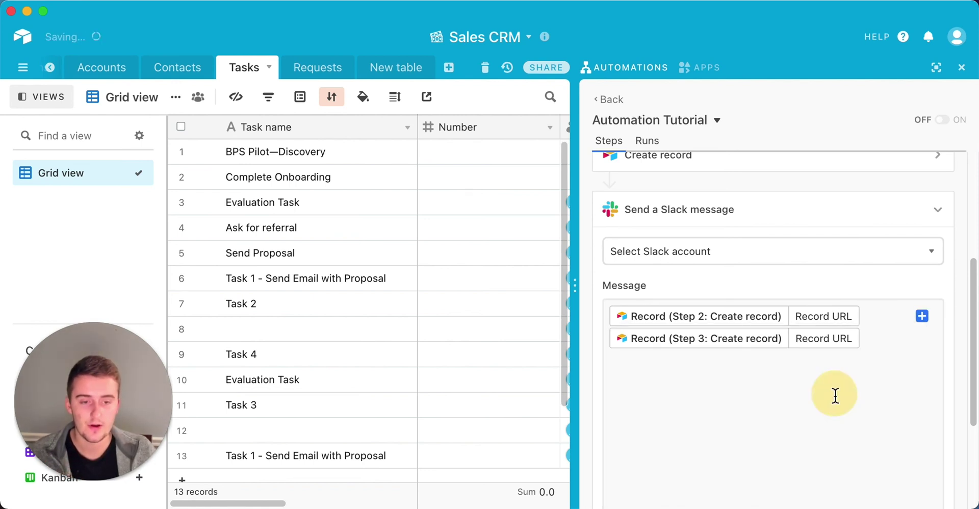